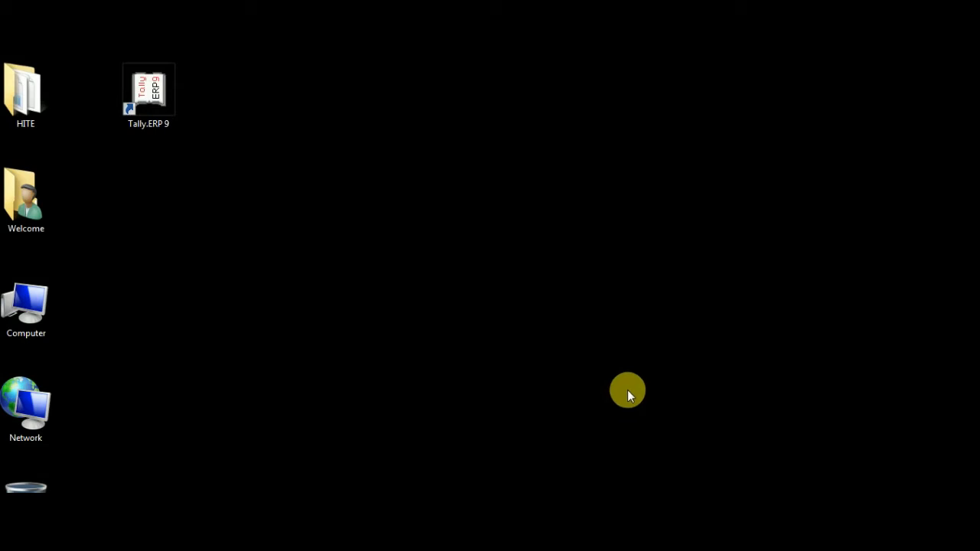
- Launch the tally application from the Tally.ERP9 folder on the C: drive
right_click(157, 101)
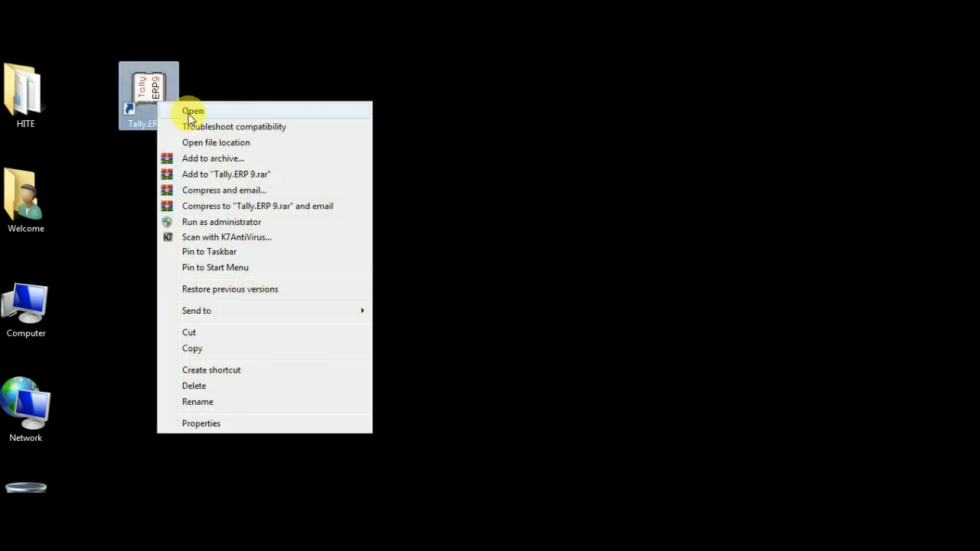
click(675, 160)
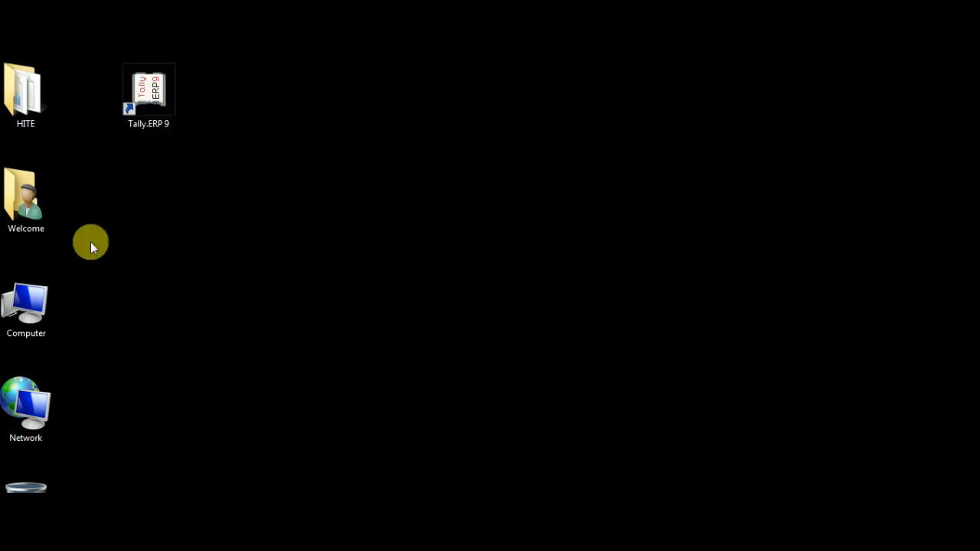
double_click(29, 308)
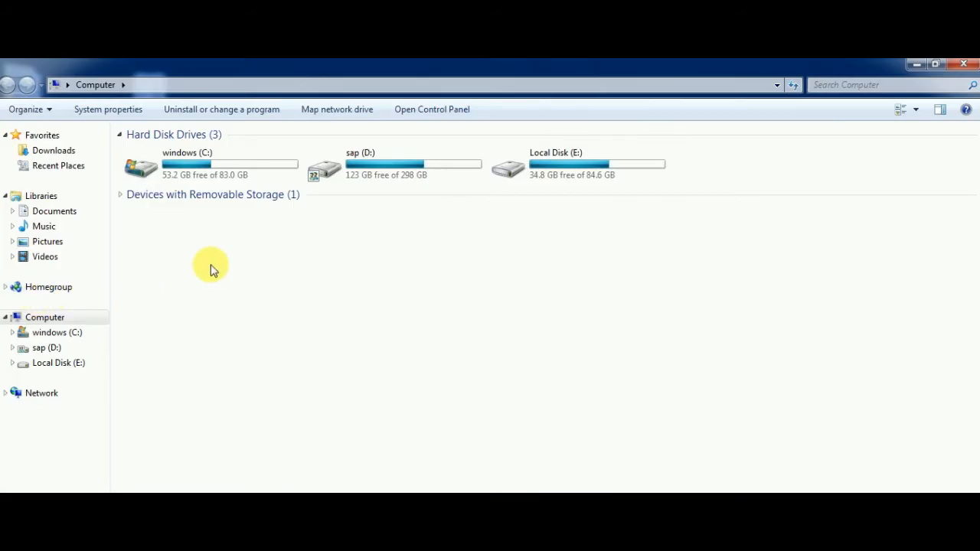
click(62, 330)
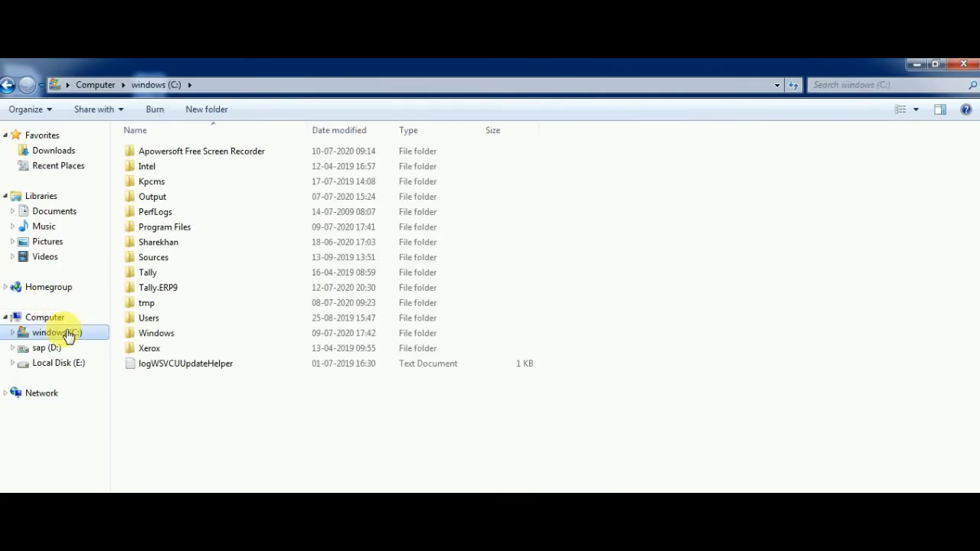
double_click(156, 287)
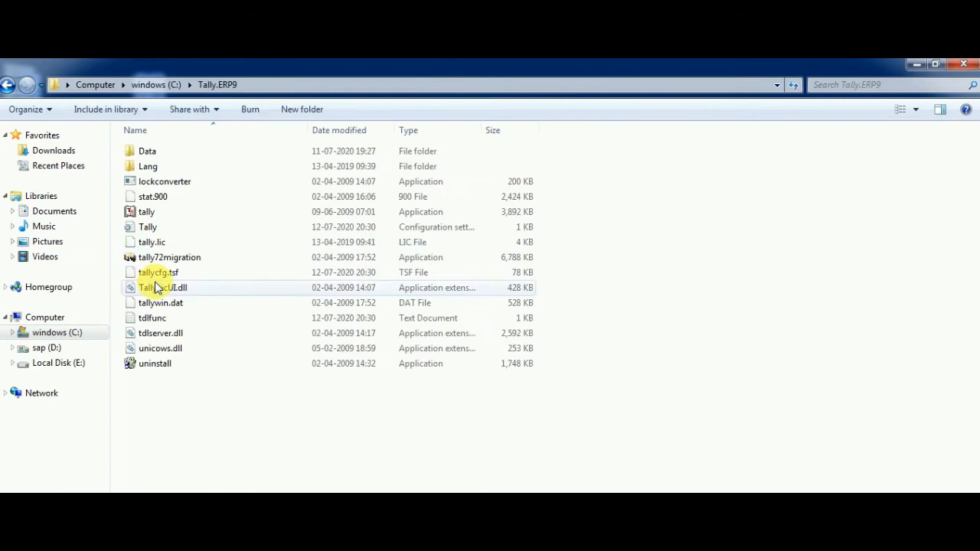
click(155, 215)
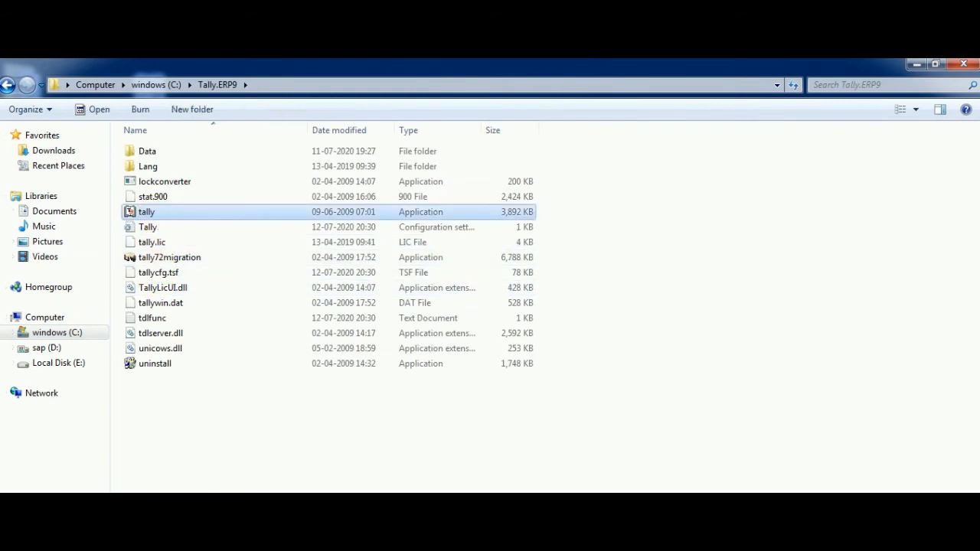
key(Return)
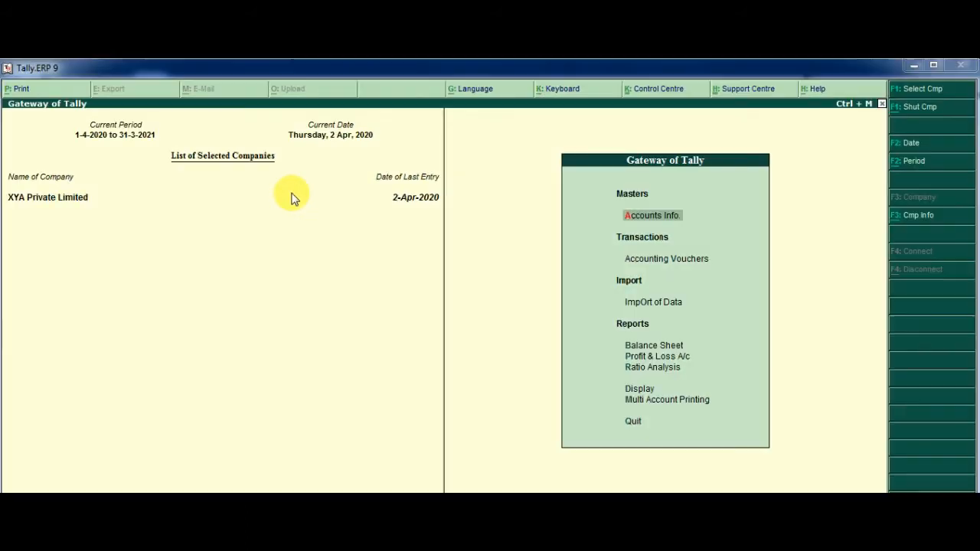
- Shut XYA Private Limited with Alt+F1 and begin Create Company
key(alt+F1)
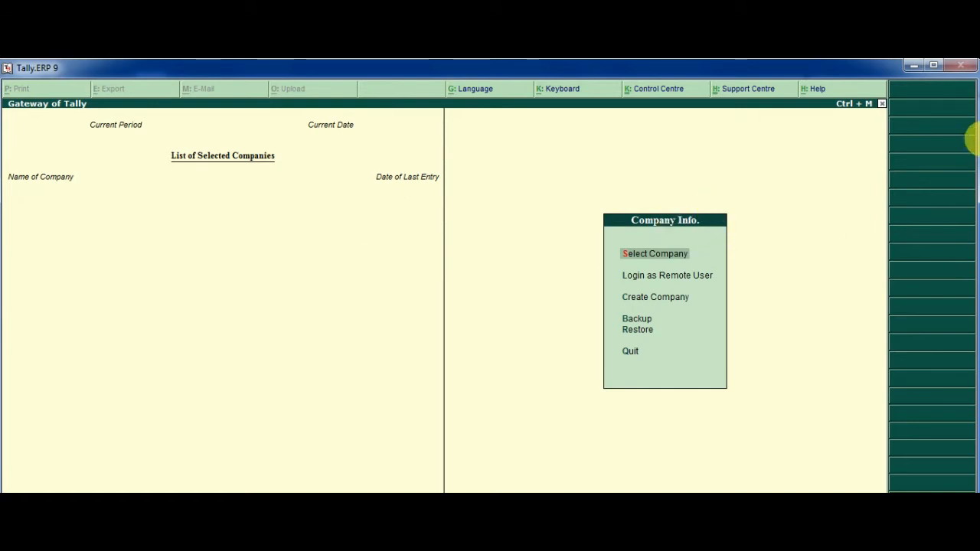
key(Down)
key(Down)
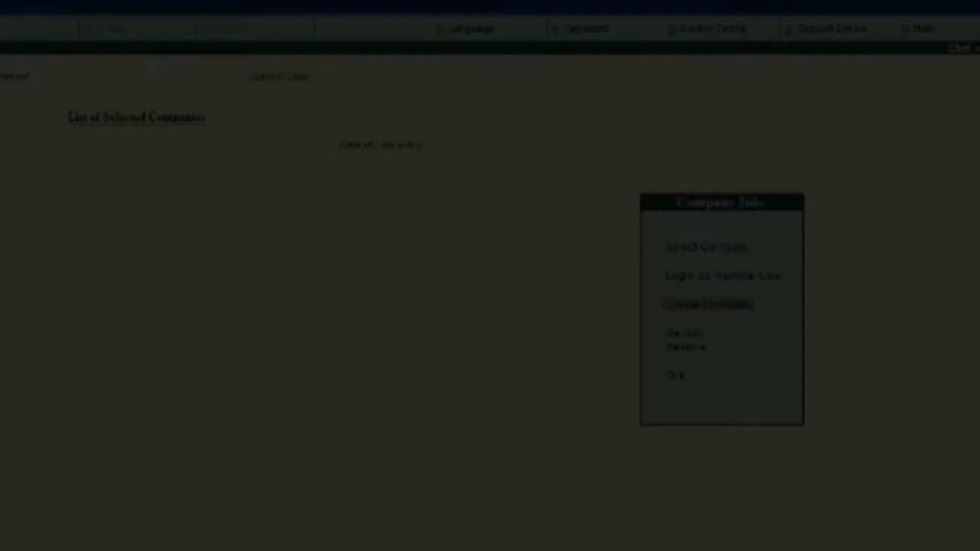
key(Return)
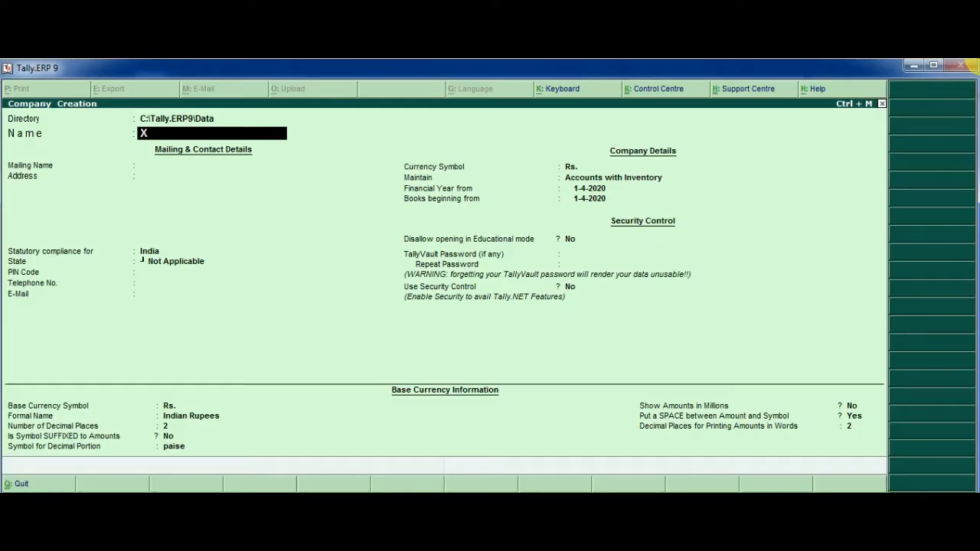
- Enter XYZ Limited as name and mailing name, address Mumbai, country India, state Maharashtra
text(YZ Limited)
key(Return)
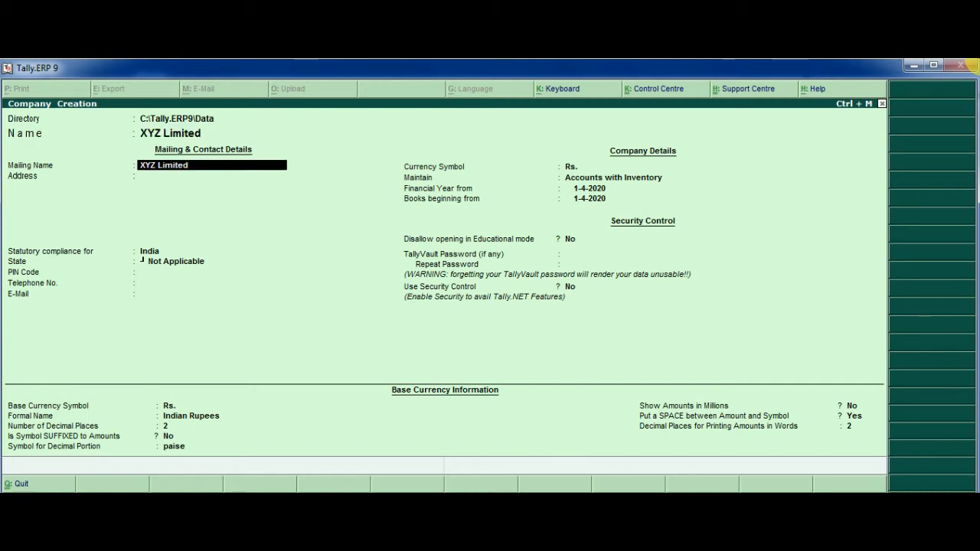
key(Return)
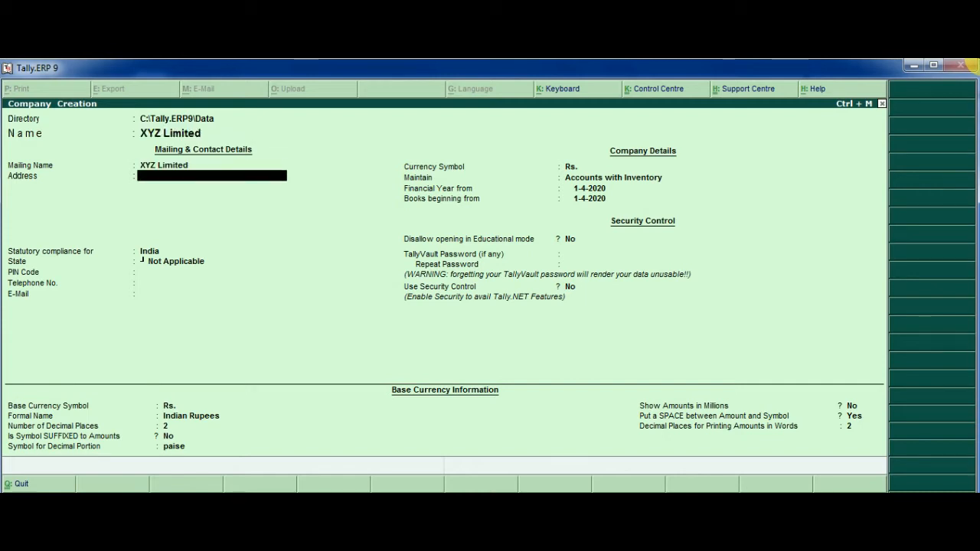
text(Mumbai)
key(Return)
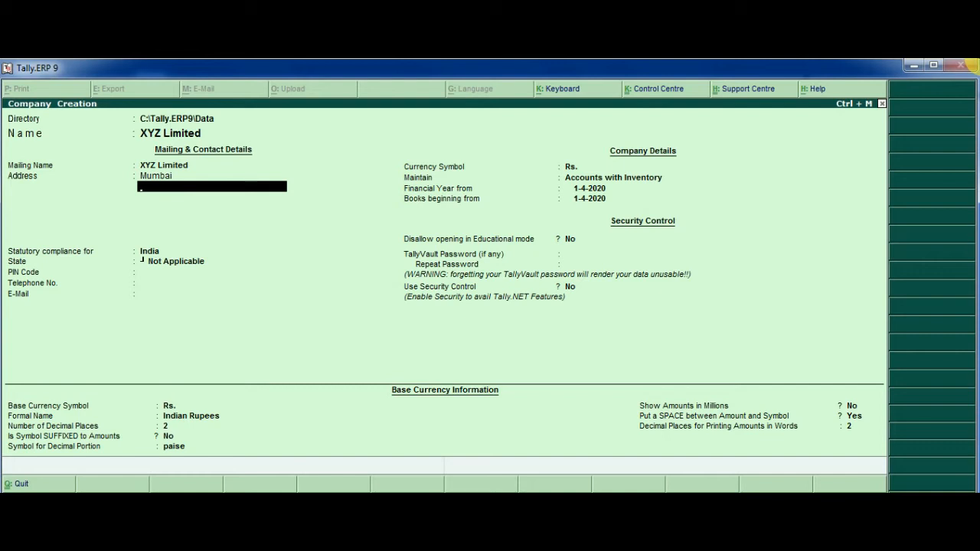
key(Return)
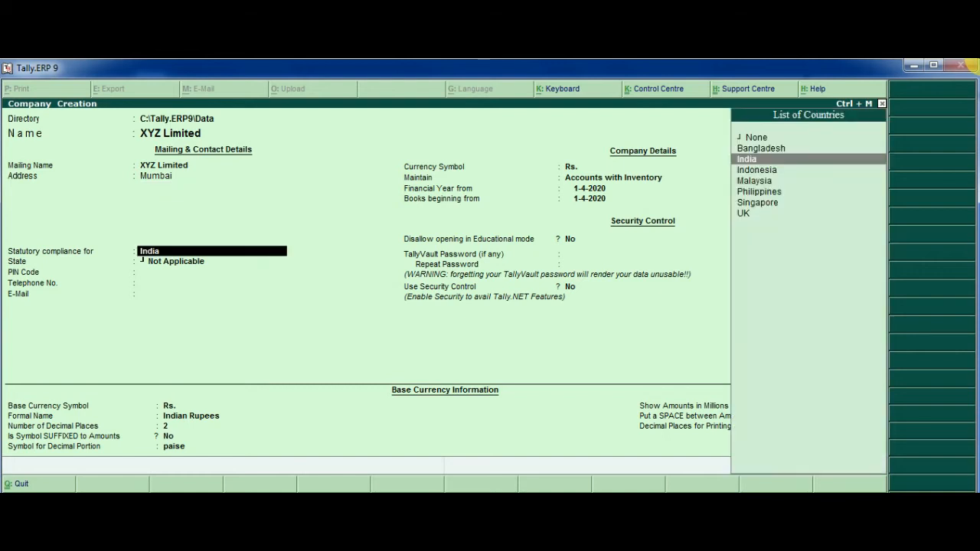
key(Return)
text(maha)
key(Return)
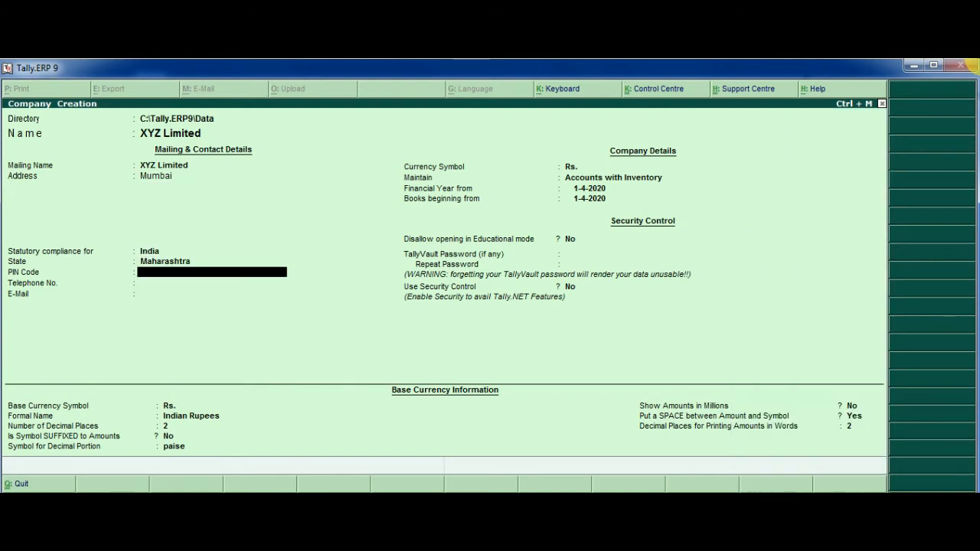
- Fill in PIN code 400001 and the company's telephone number and e-mail address
text(400001)
key(Return)
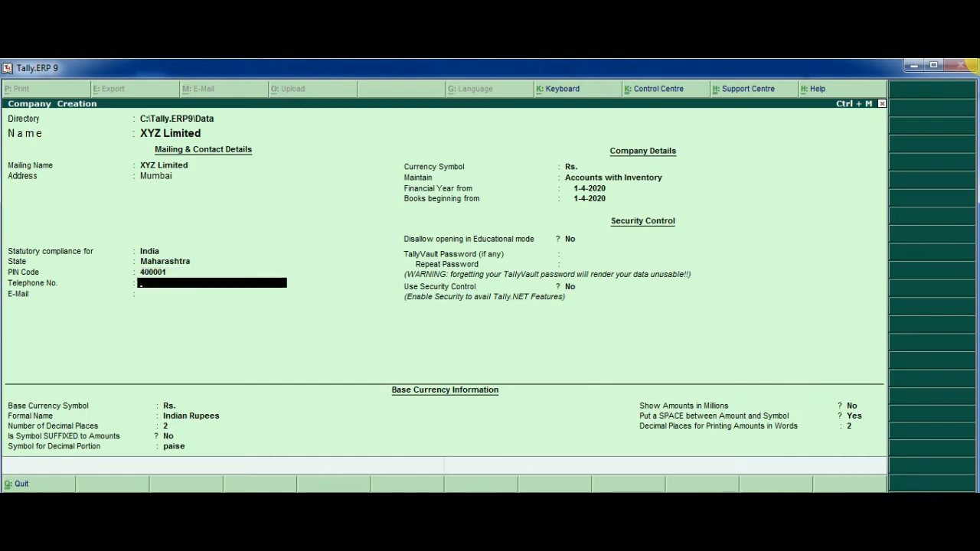
text(02225xxxx)
key(Return)
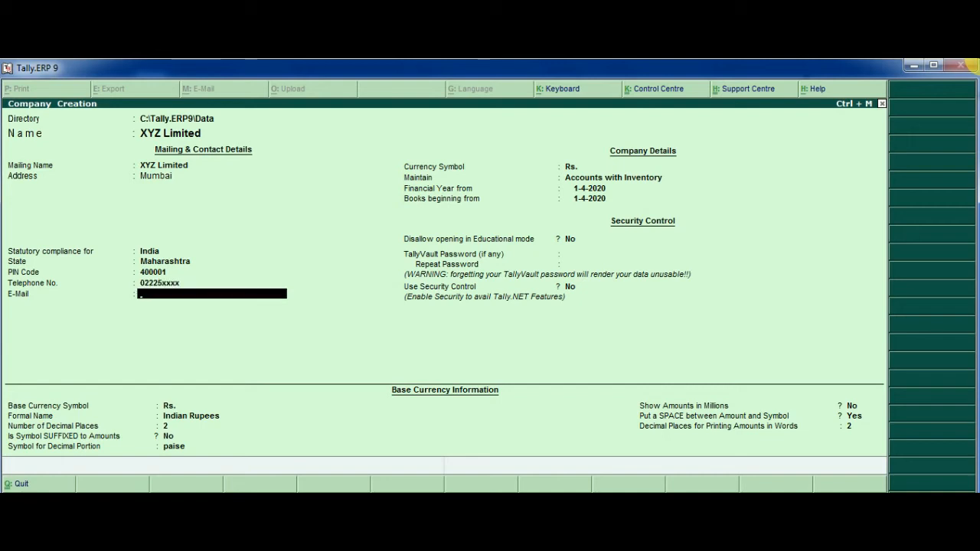
text(xyz@gmail.com)
key(Return)
key(Return)
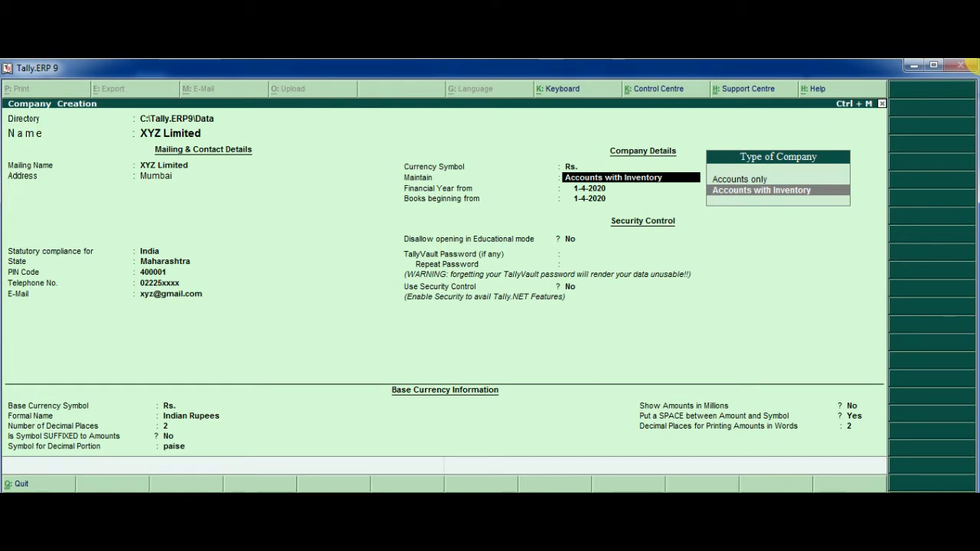
- Switch the Maintain type to Accounts Only
key(Up)
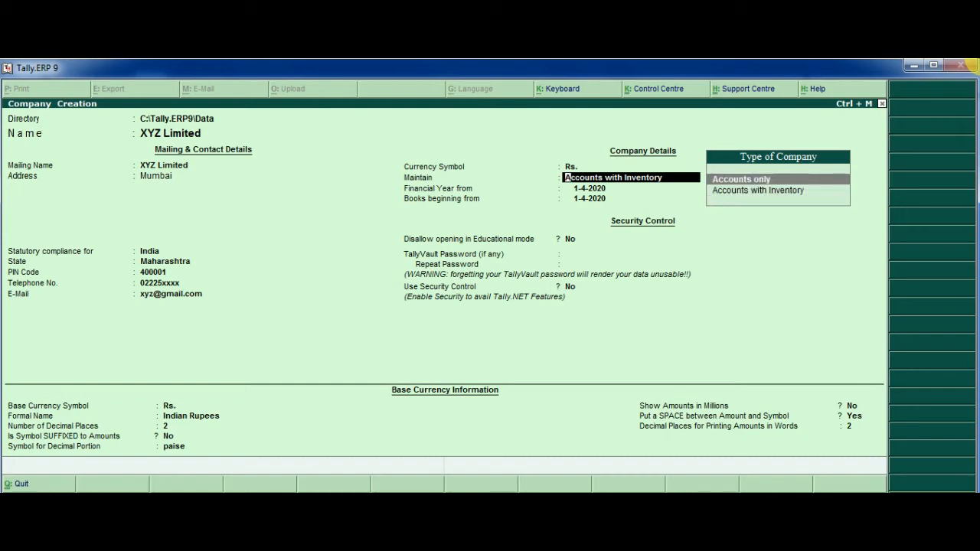
key(Return)
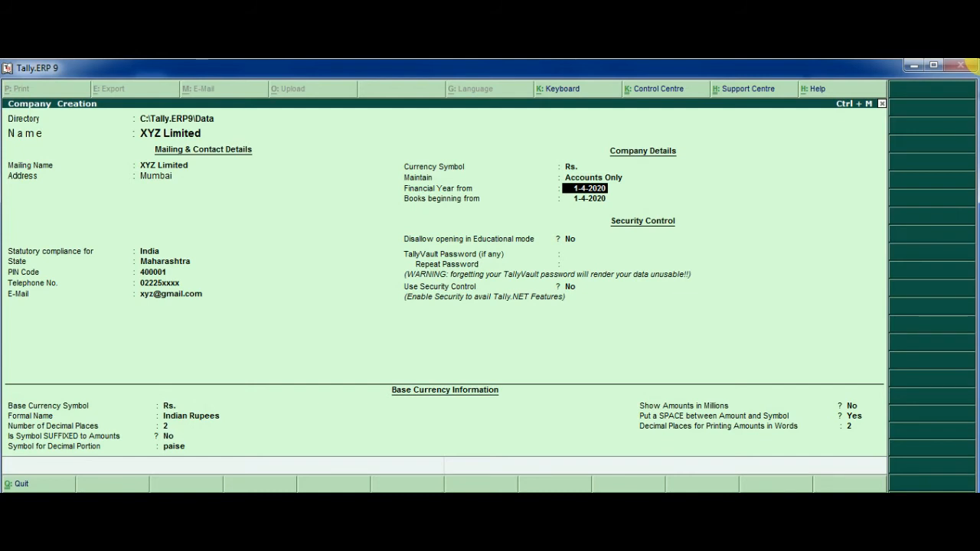
- Try out financial year and books beginning dates, including 15-6-2019 and 1-4-2020
key(Return)
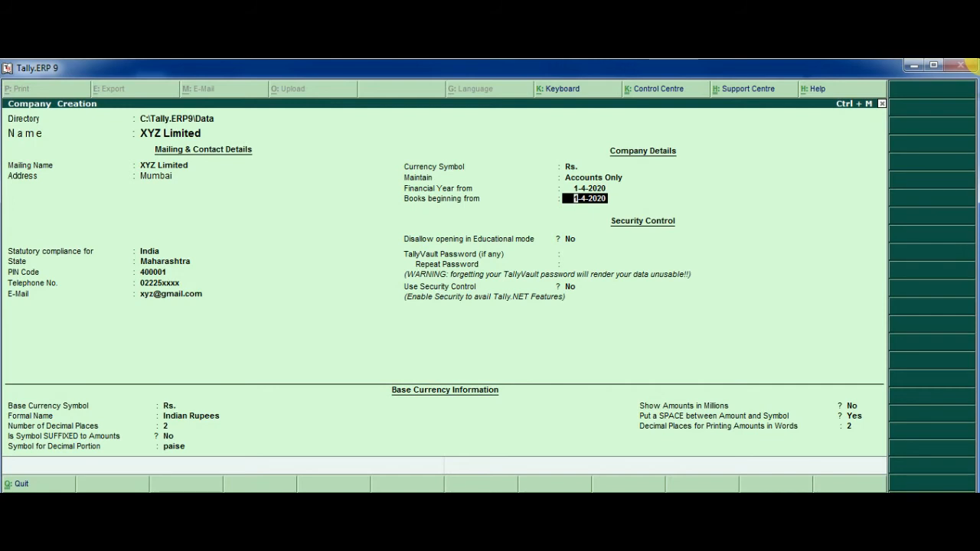
text(15-06-)
text(2019)
key(Return)
key(Up)
text(1-)
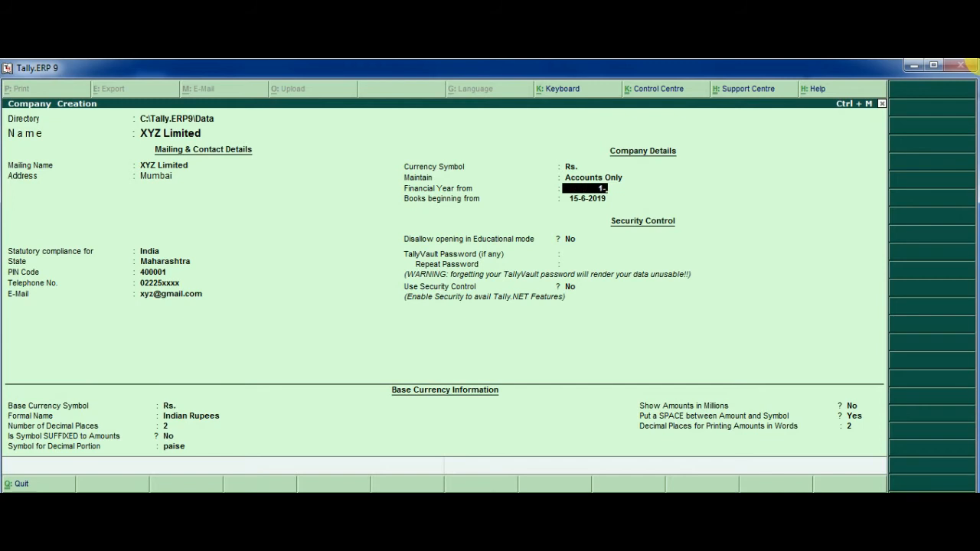
text(4-2019)
key(Return)
text(15-)
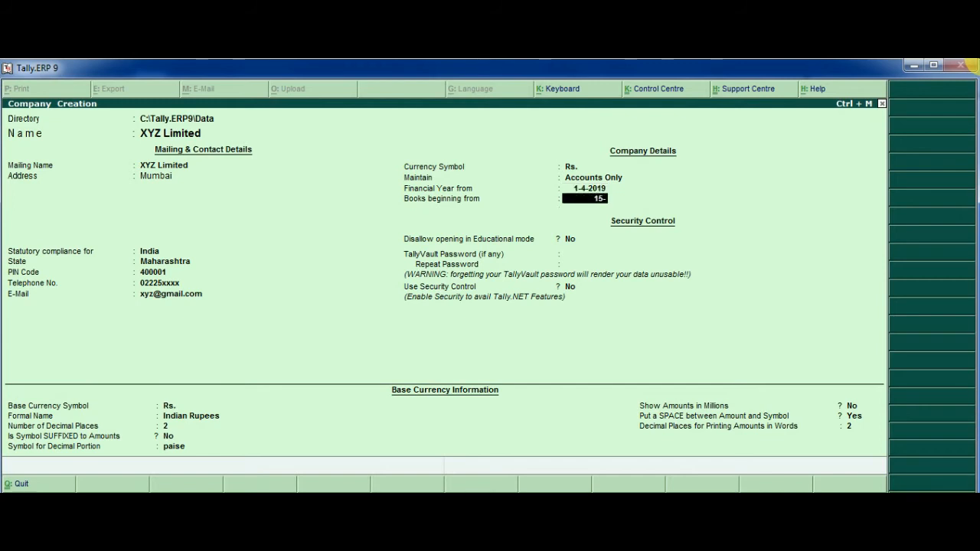
text(6-19)
key(Return)
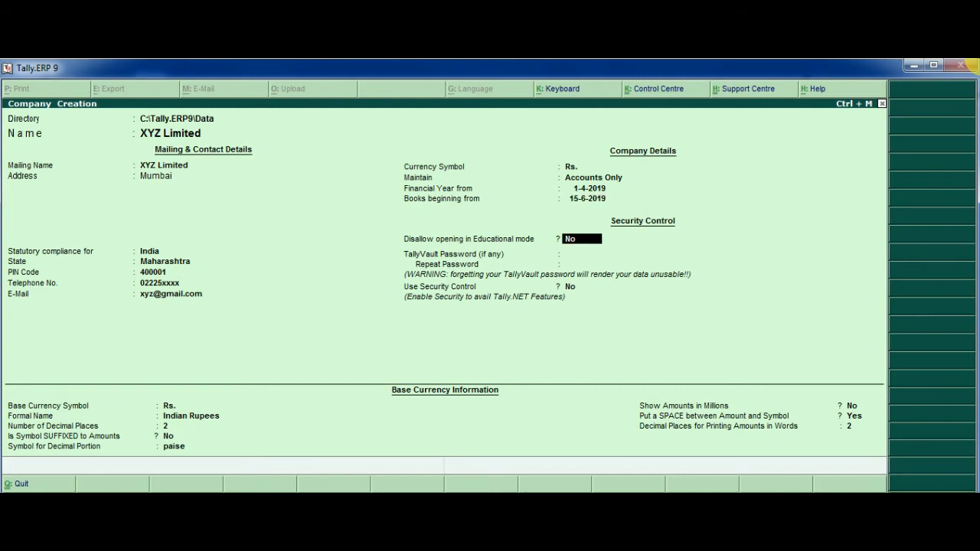
key(BackSpace)
key(BackSpace)
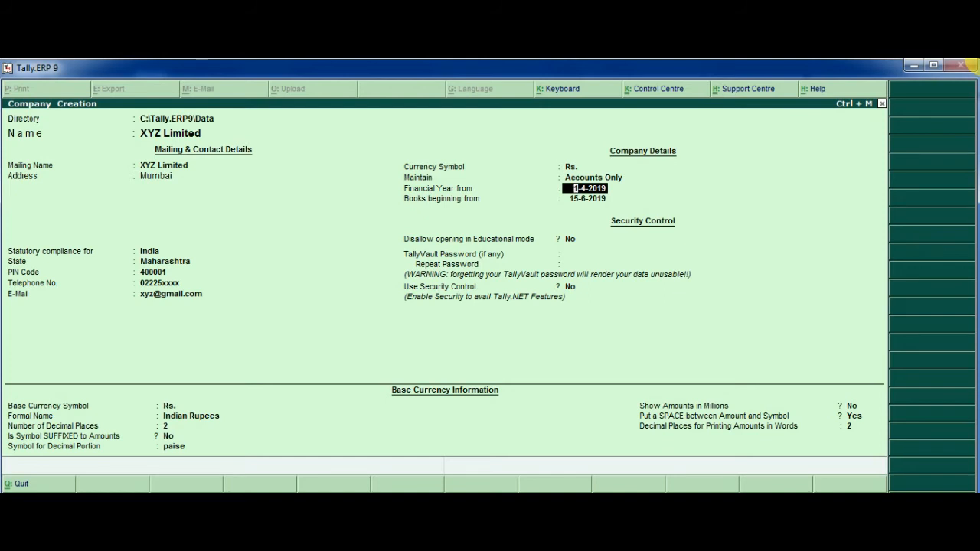
text(1-4-2020)
key(Return)
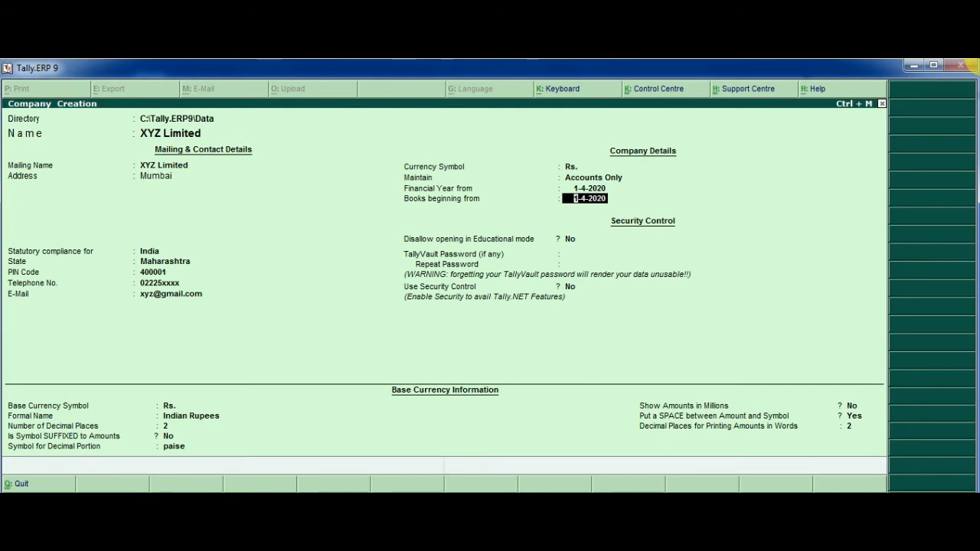
- Set financial year and books beginning to 1-4-2019, leaving the remaining fields at defaults
key(Up)
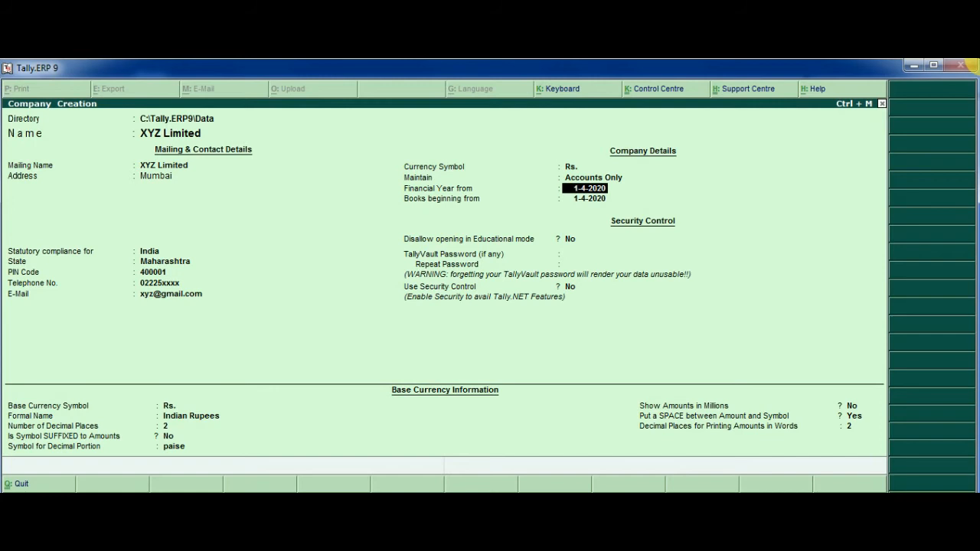
text(1-4-19)
key(Return)
text(1-4-2019)
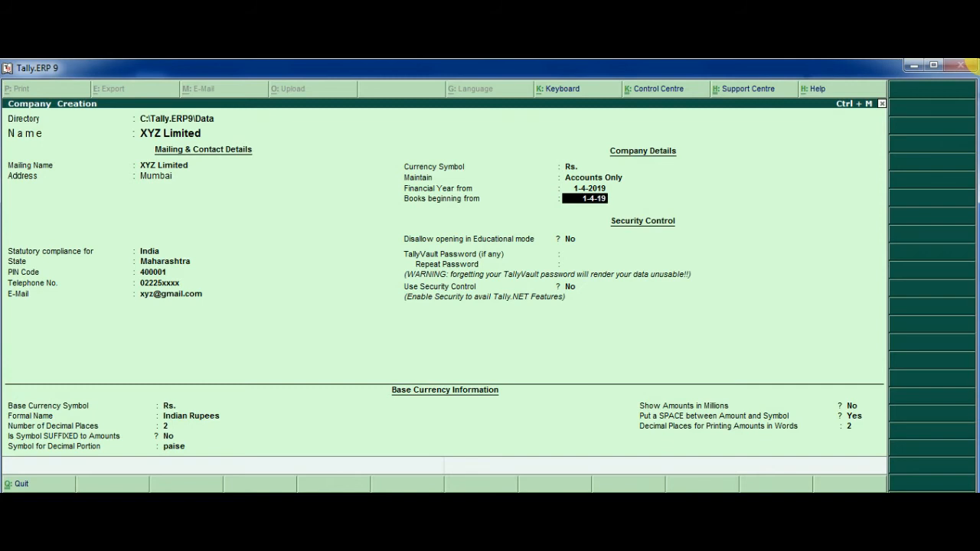
key(Return)
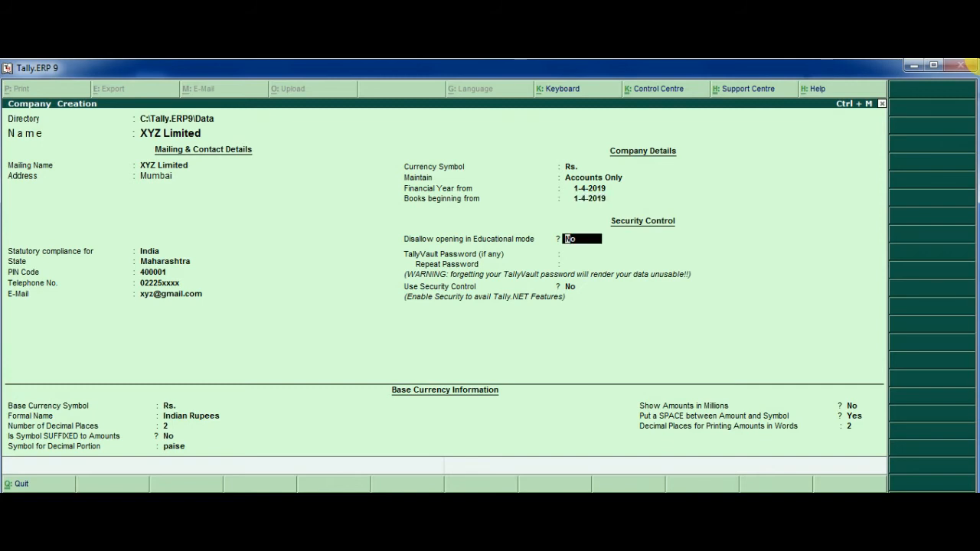
key(Return)
key(Return)
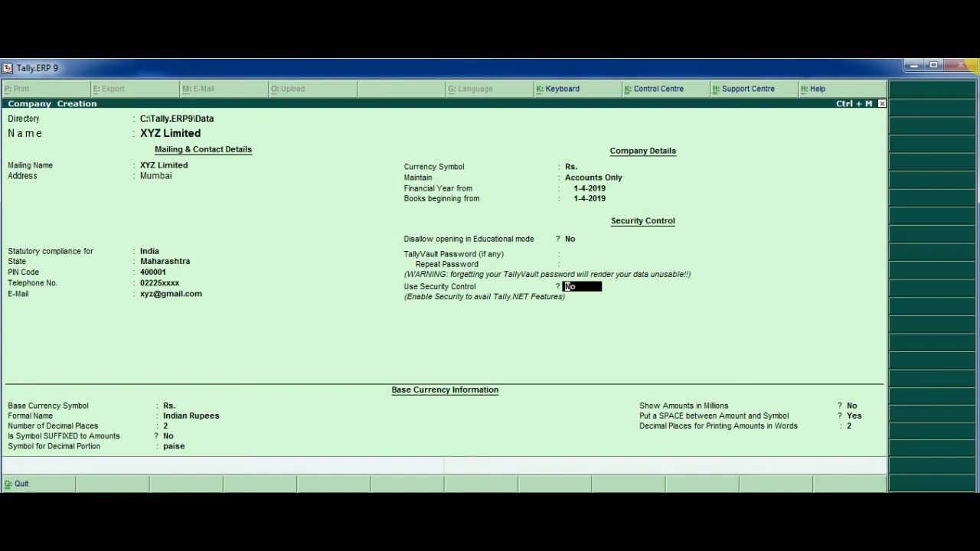
key(Return)
key(Return)
key(Return)
key(Return)
key(Return)
key(Return)
key(Return)
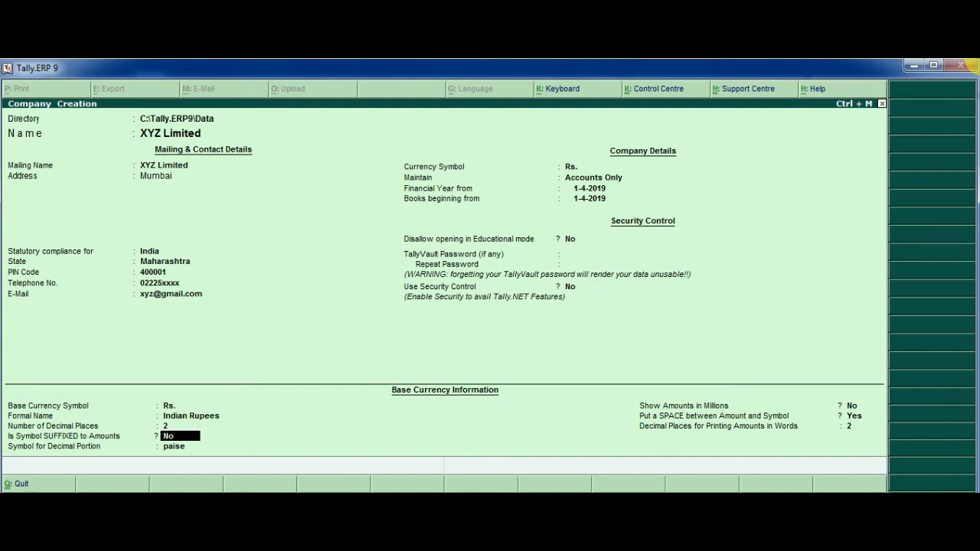
key(Return)
key(Return)
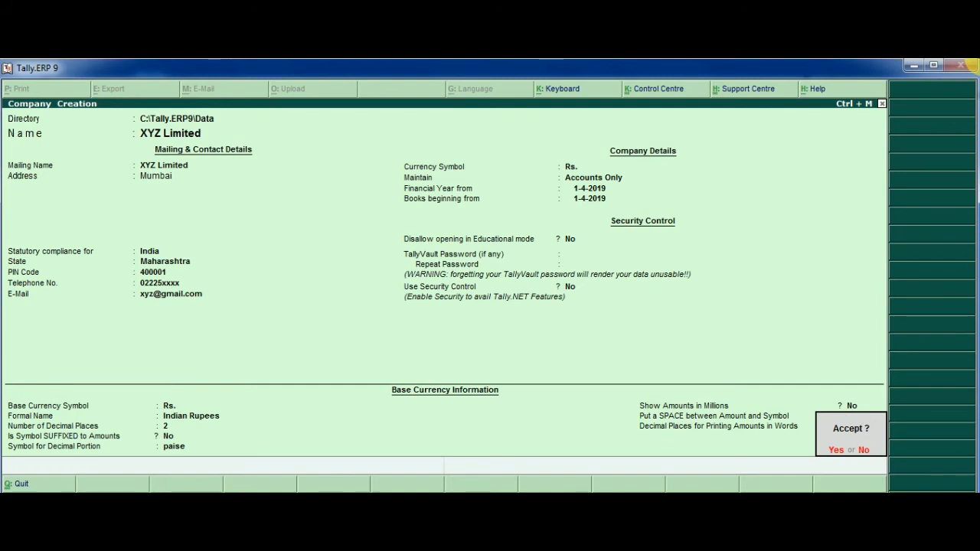
- Accept and save the XYZ Limited company
key(Return)
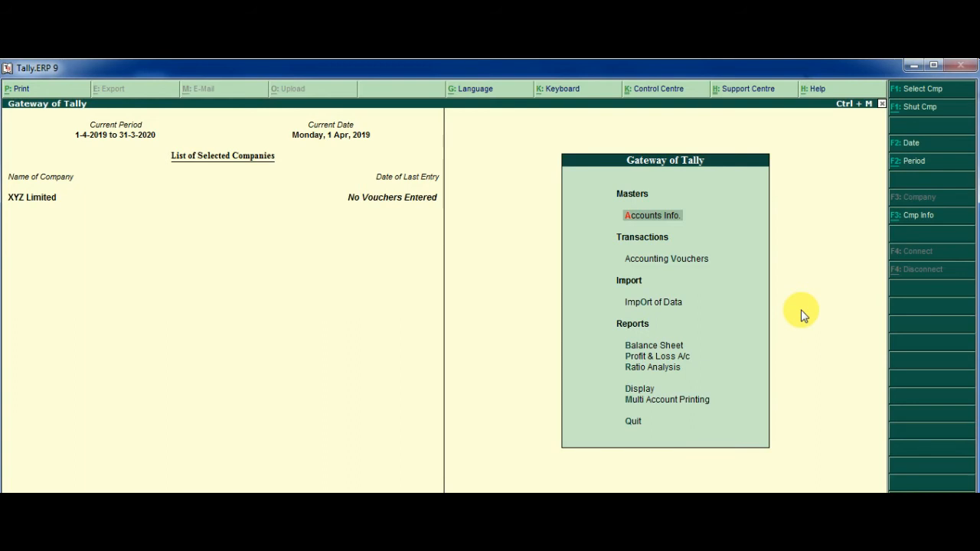
- Go to Accounts Info and open the Ledgers options
key(Down)
key(Return)
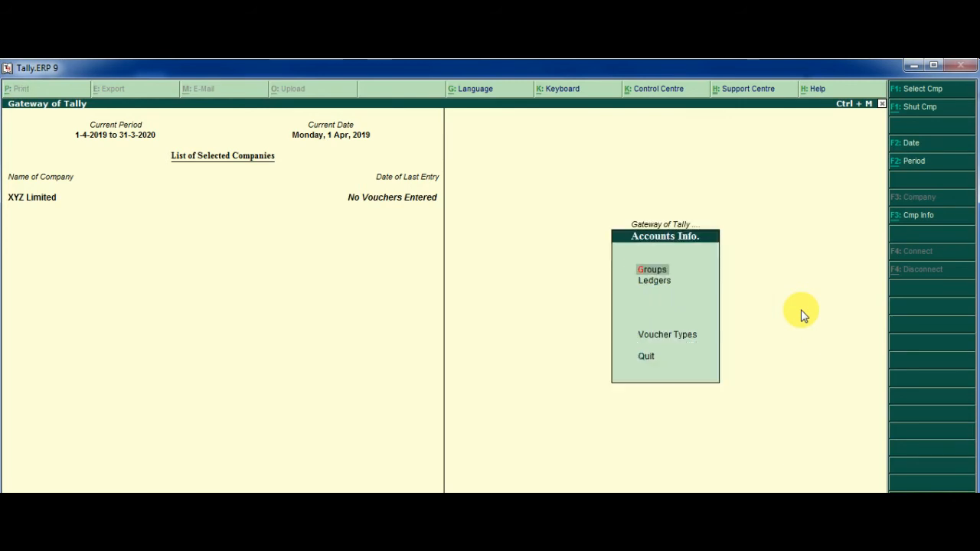
key(Down)
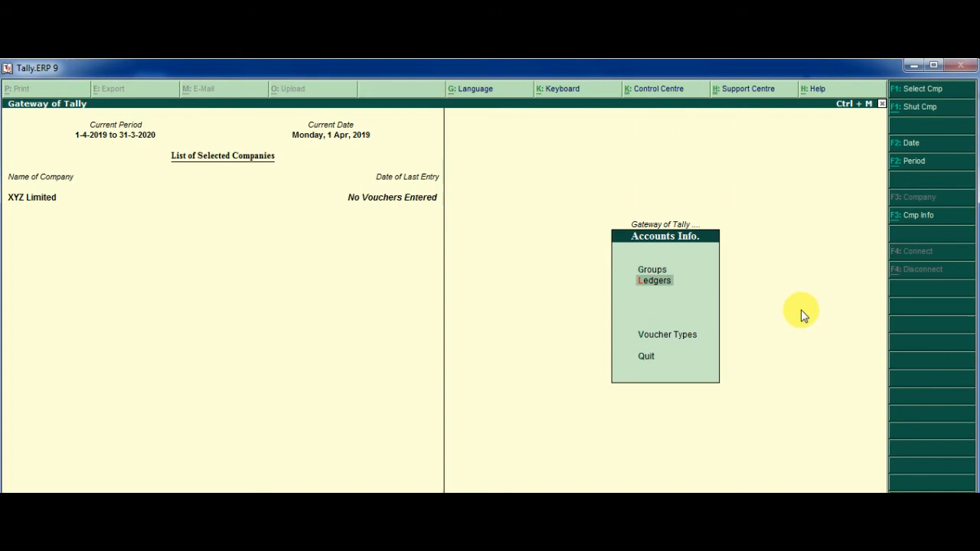
key(Return)
key(Return)
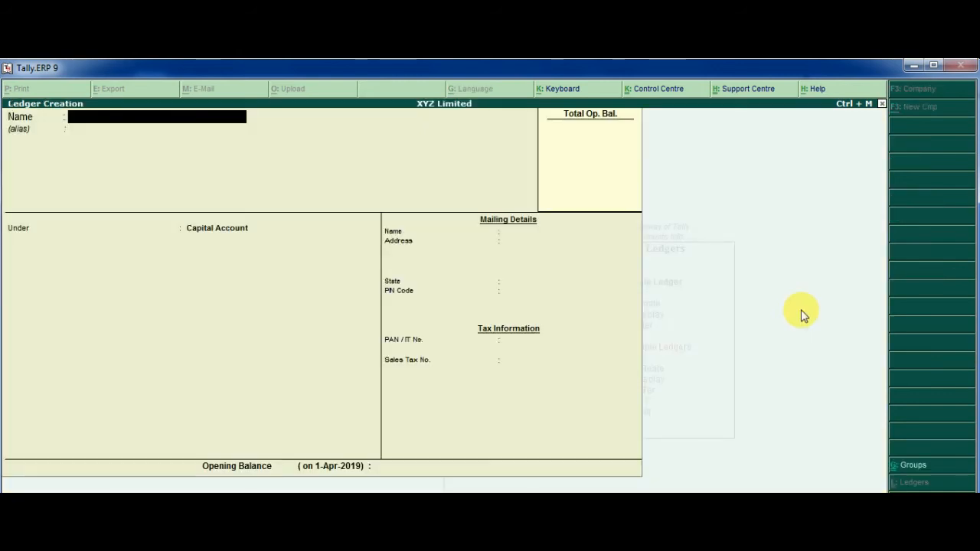
- Create the proprietor's ledger under Capital Account with address Mumbai, Maharashtra, PIN 400001
text(XY Yadav)
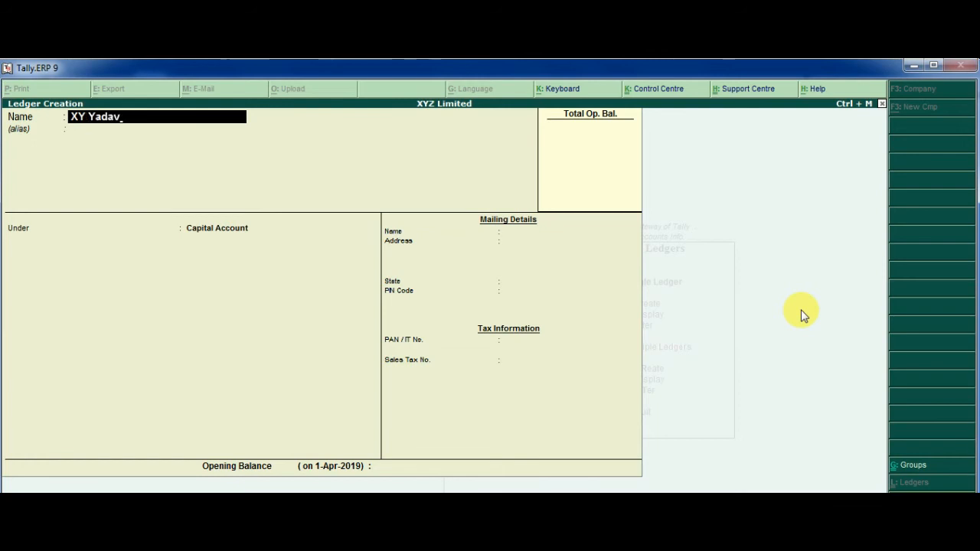
key(Return)
key(Return)
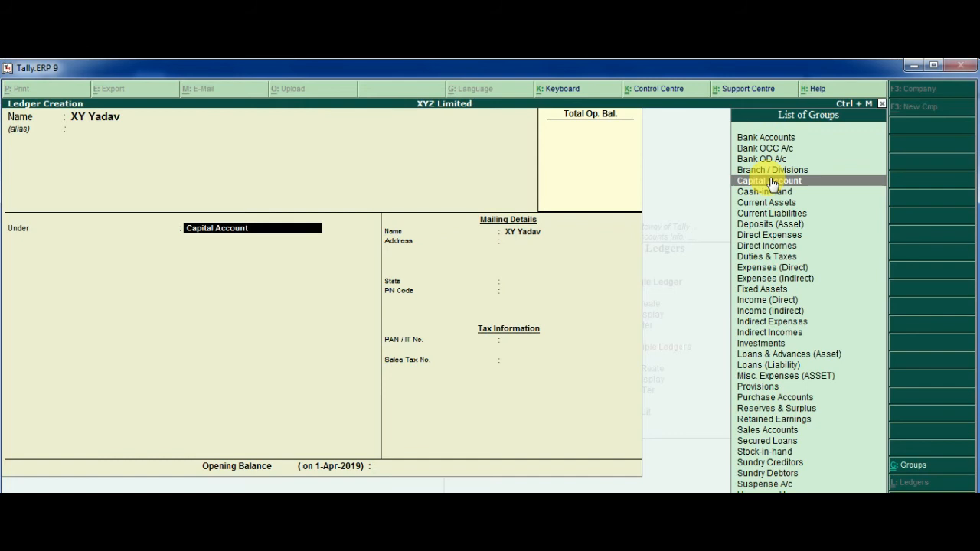
key(Return)
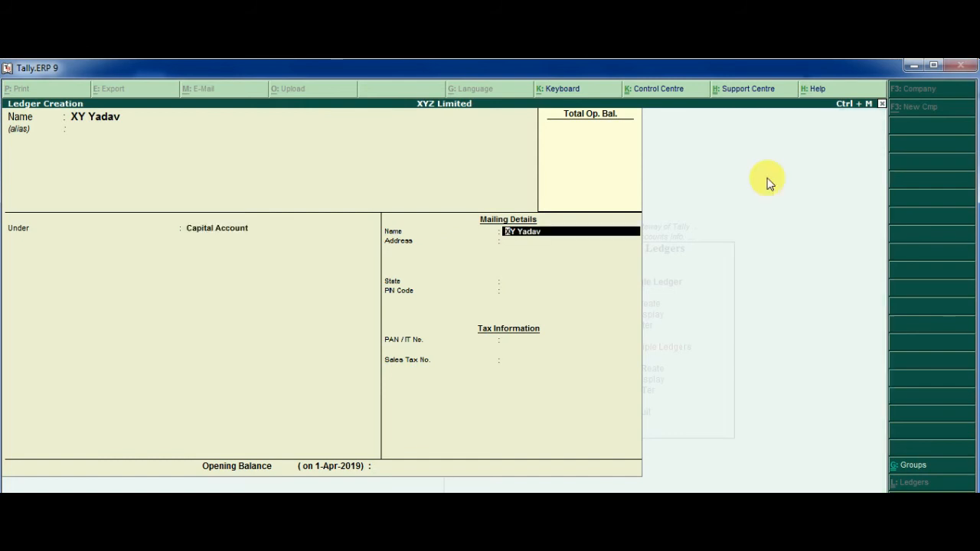
key(Return)
text(Mu)
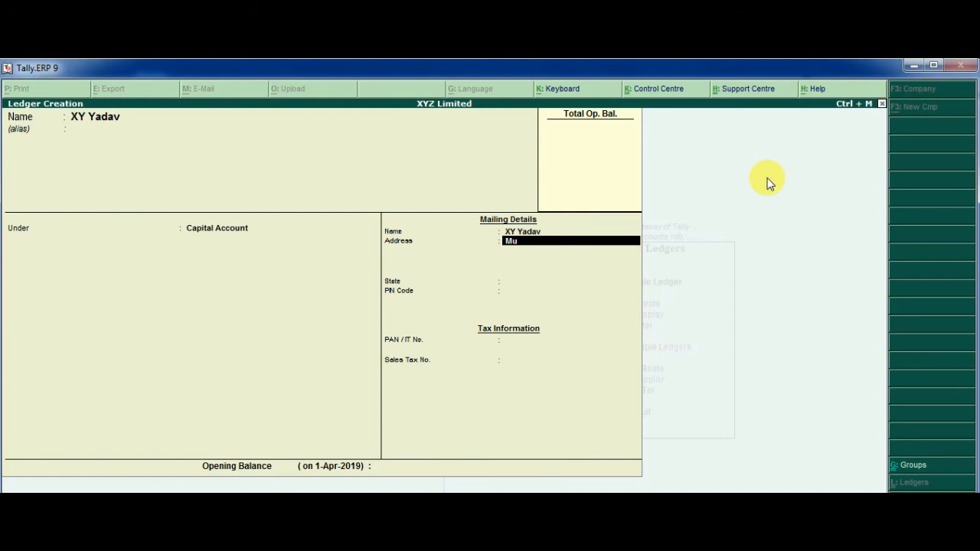
text(mbai)
key(Return)
key(Return)
text(Maha)
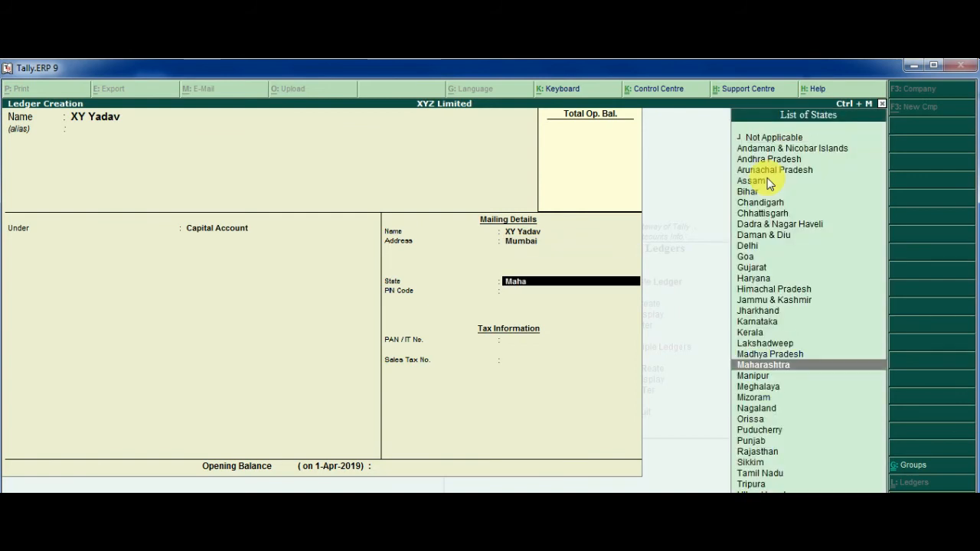
key(Return)
text(400001)
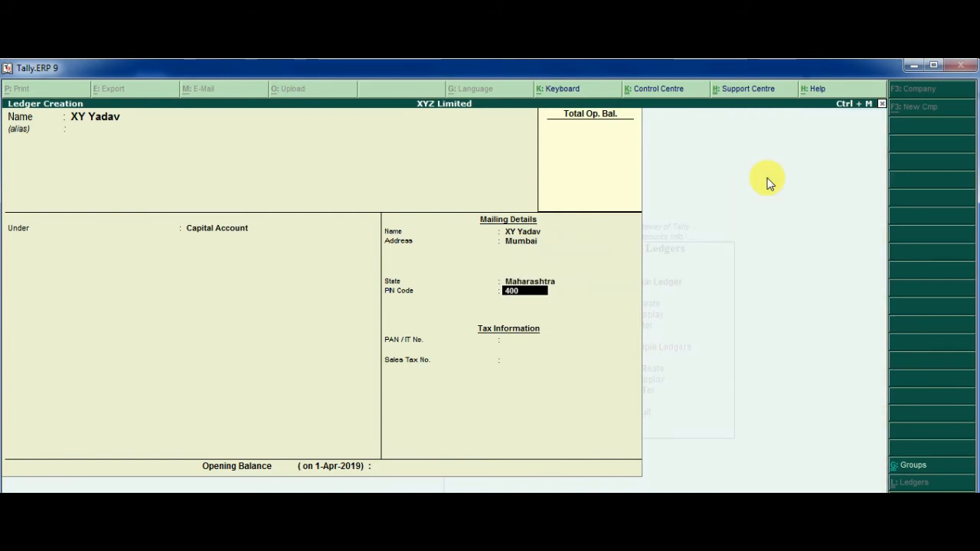
key(Return)
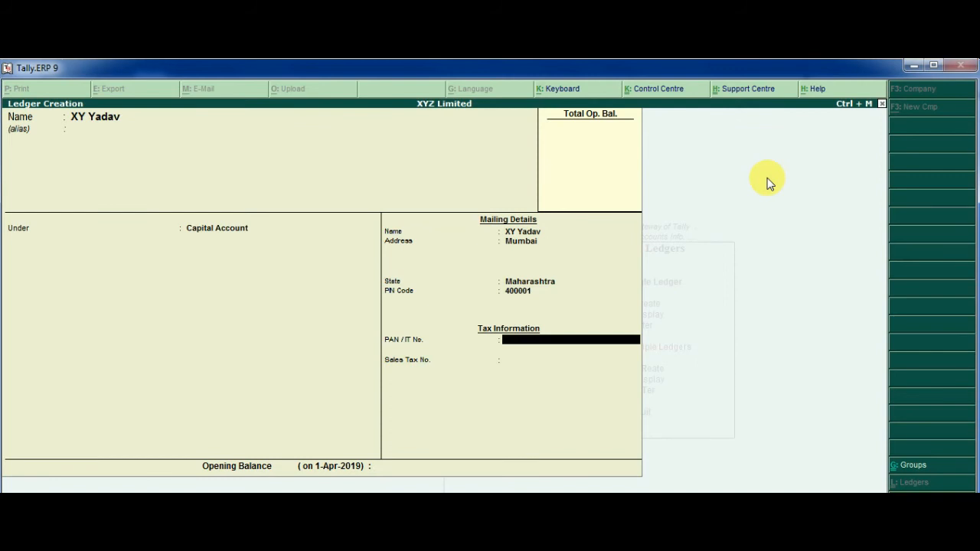
key(Return)
key(Return)
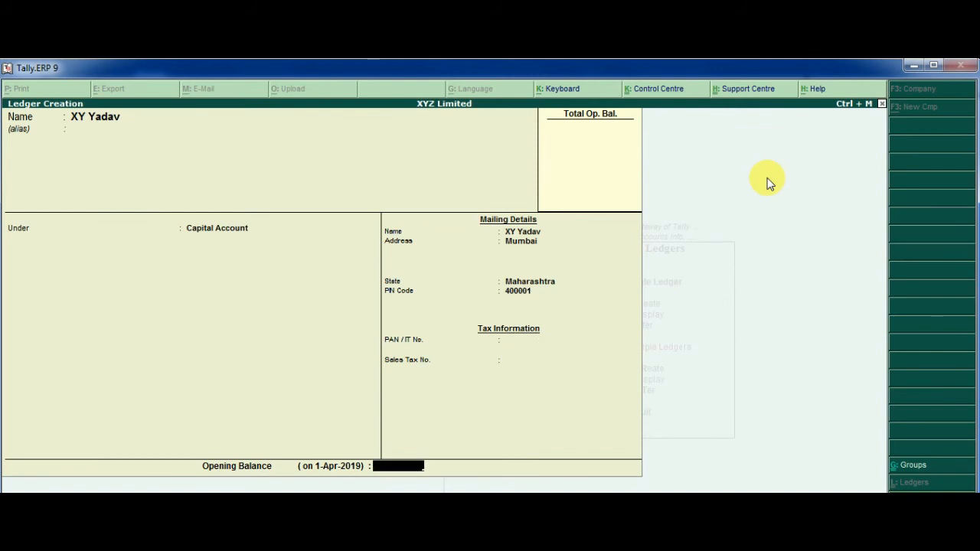
key(Return)
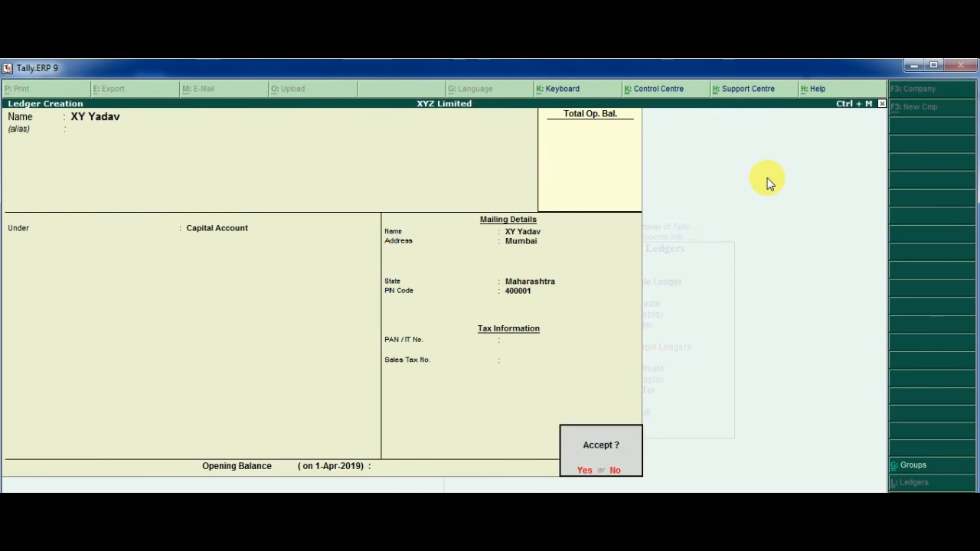
key(Return)
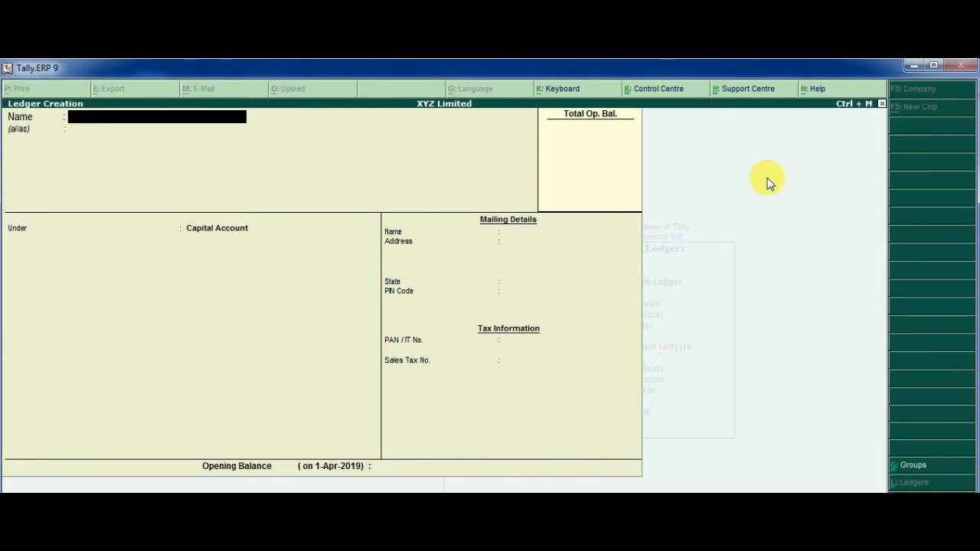
- Name the ledger State Bank Of India, alias SBI, under Bank Accounts
text(State Bank Of India)
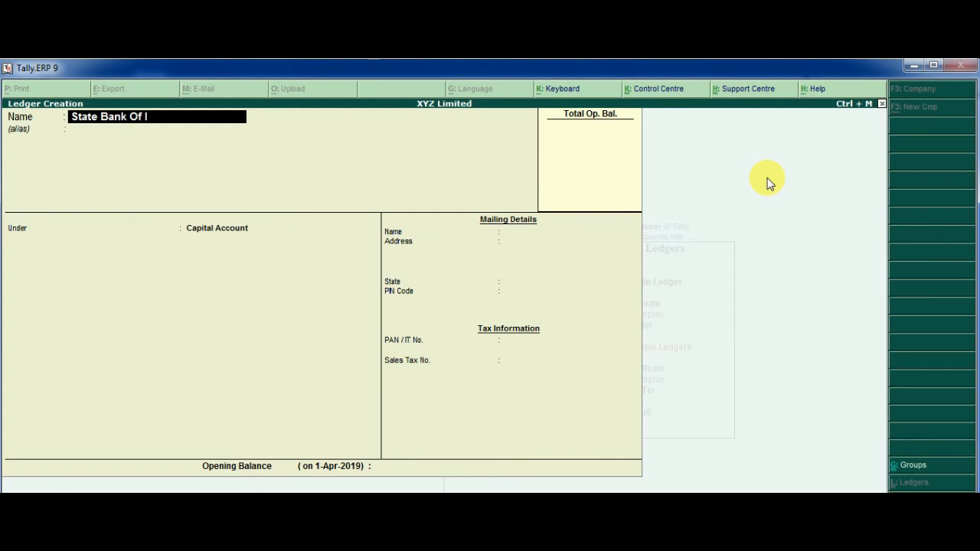
key(Return)
text(SBI)
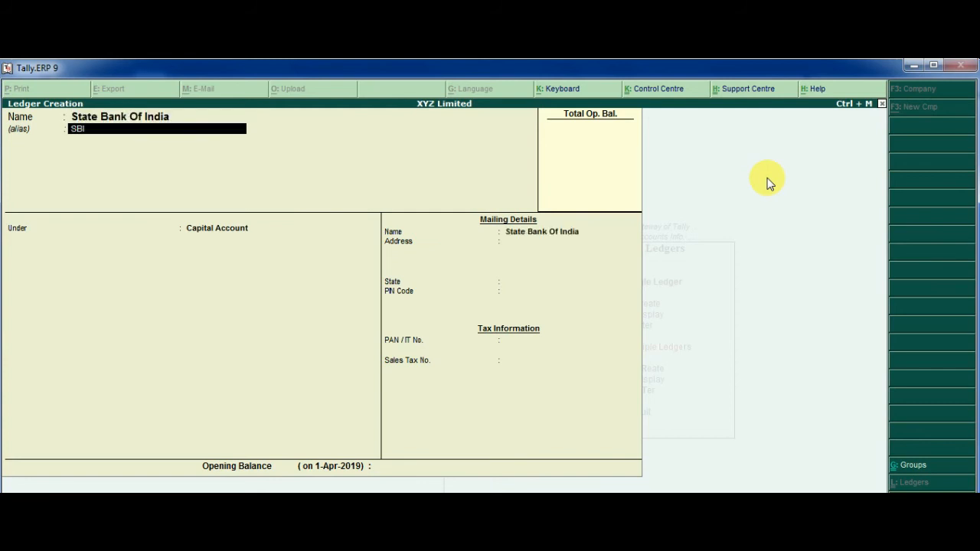
key(Return)
key(Return)
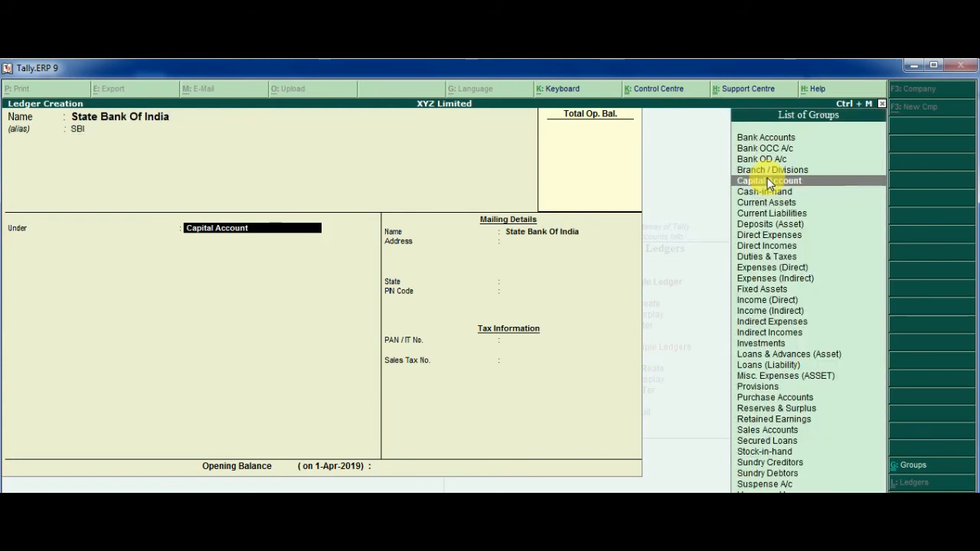
key(Up)
key(Up)
key(Up)
key(Up)
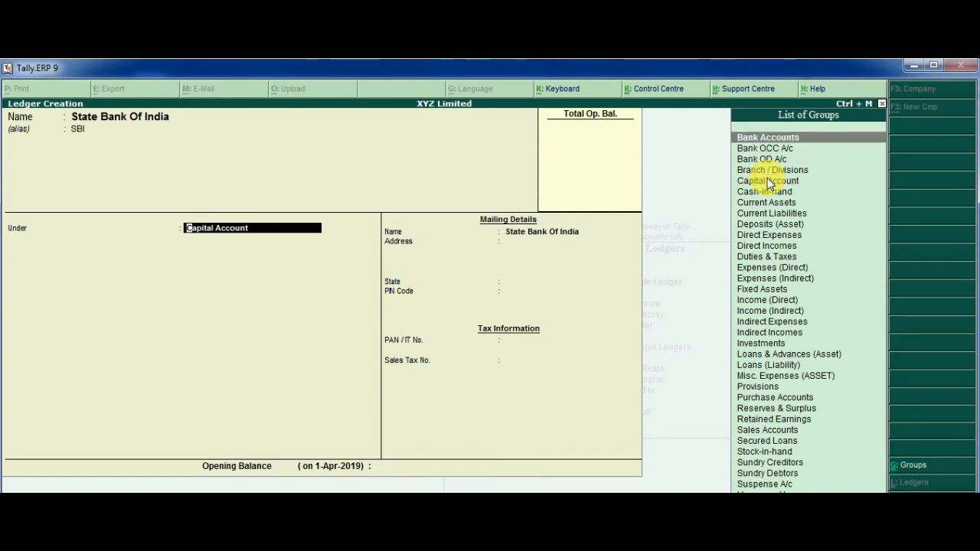
key(Return)
- Add Colaba Branch address, Maharashtra, PIN 400001, account number, Colaba branch and IFSC, then save
key(Return)
key(Return)
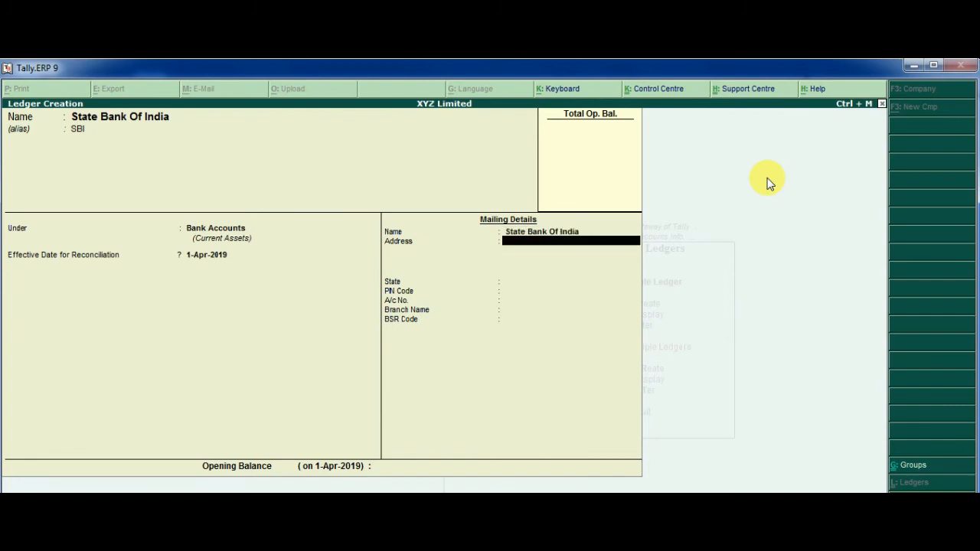
text(Colaba Branch)
key(Return)
text(Mah)
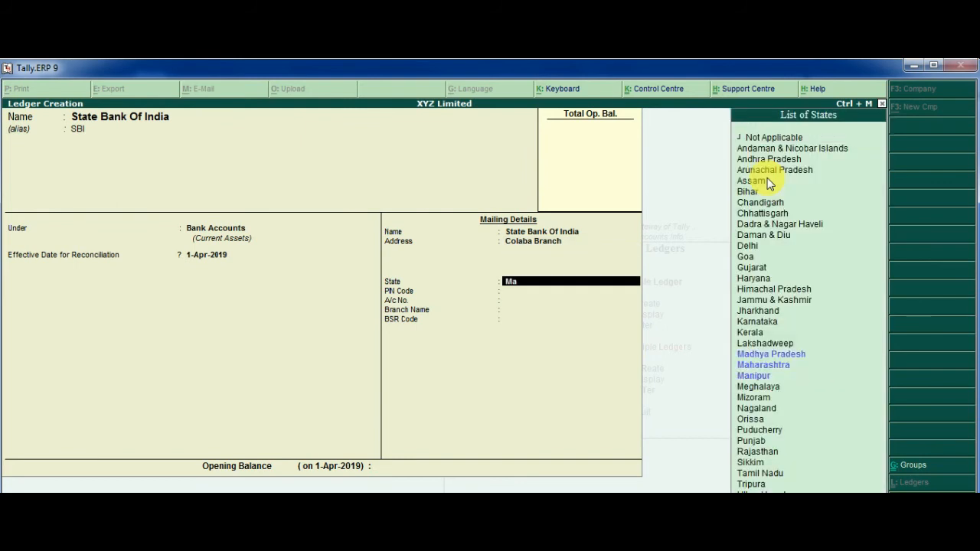
key(Return)
text(400001)
key(Return)
text(21521xxxxx)
key(Return)
text(Colaba)
key(Return)
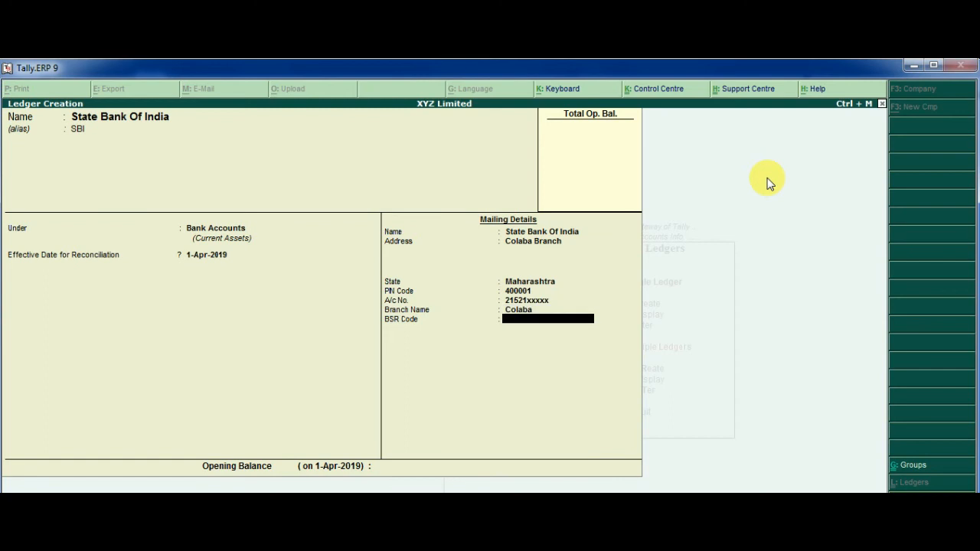
text(SBINxxxx)
key(Return)
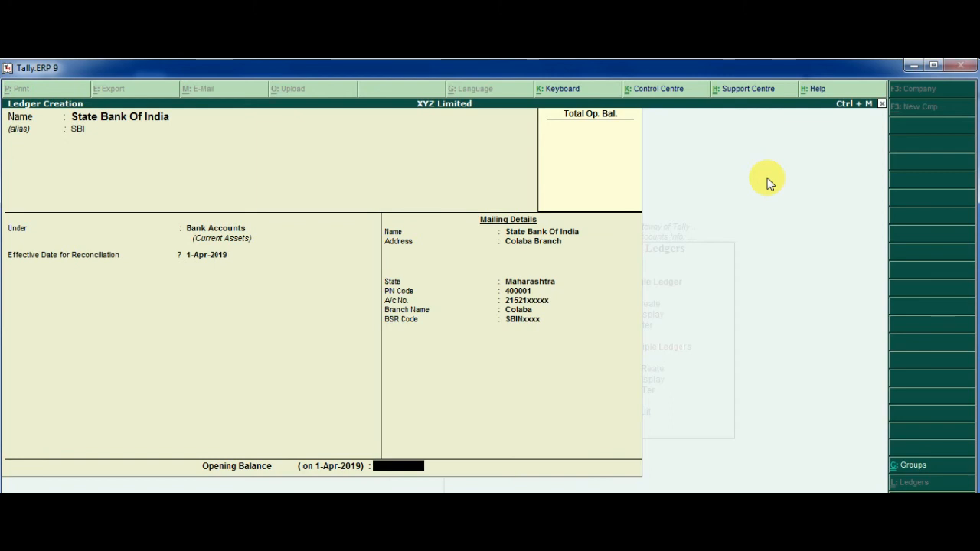
key(Return)
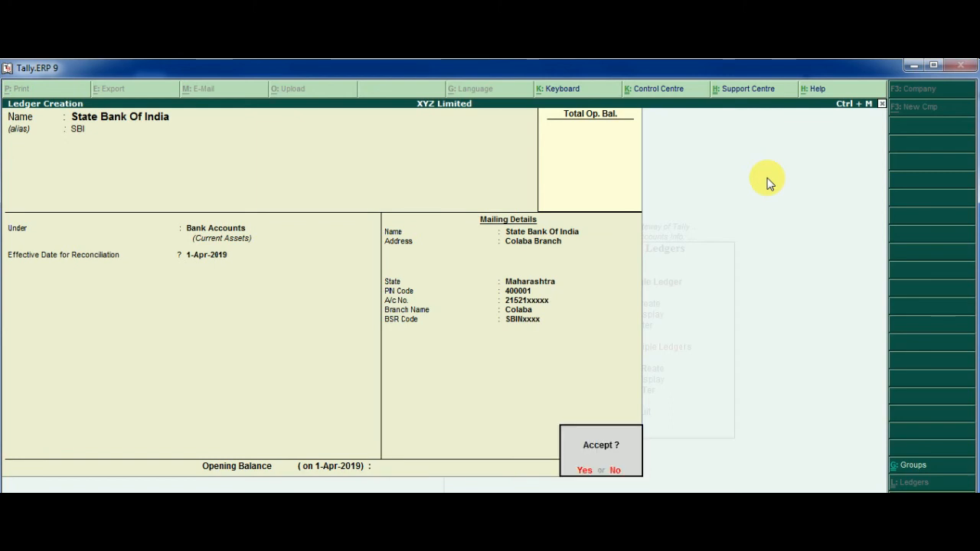
key(Return)
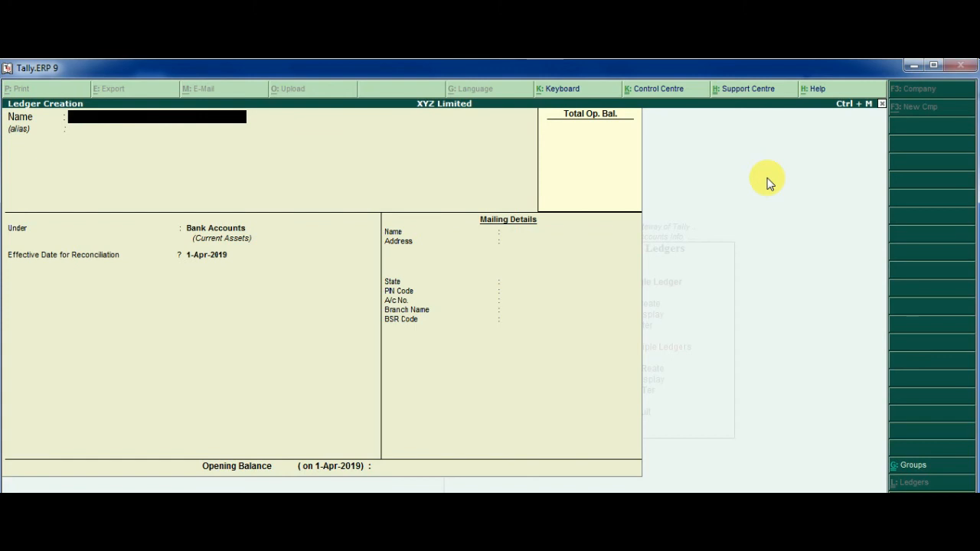
- Quit ledger creation, return to Gateway of Tally and start an Accounting Voucher
key(Escape)
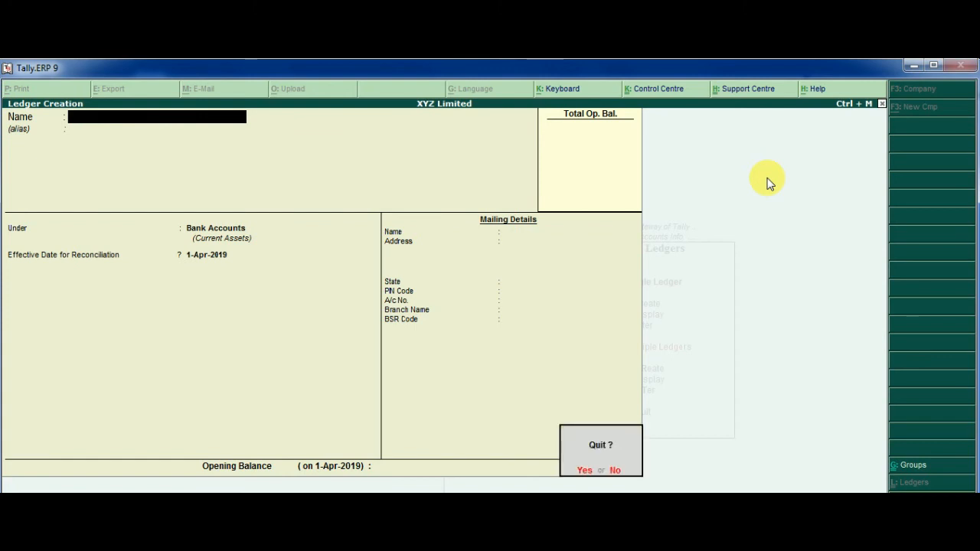
key(y)
key(Escape)
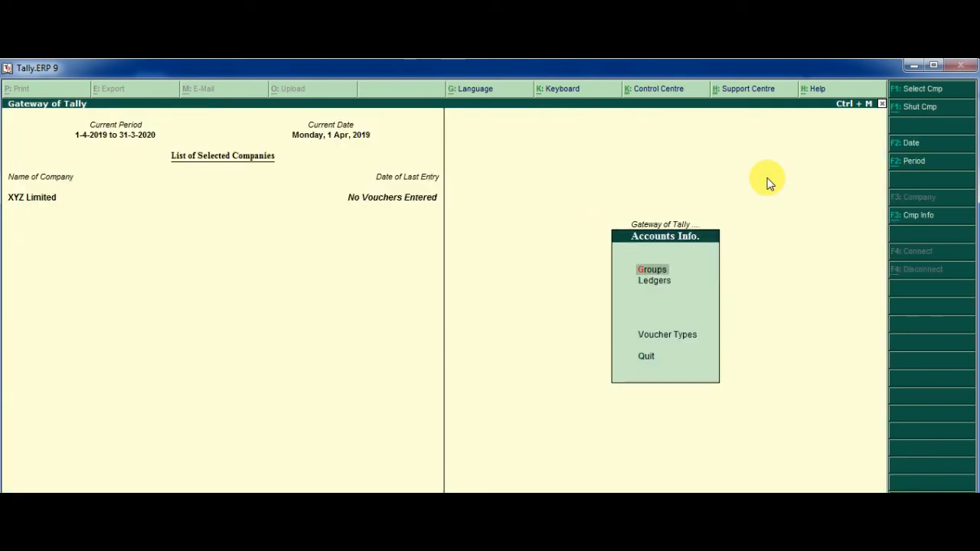
key(Escape)
key(Escape)
key(Escape)
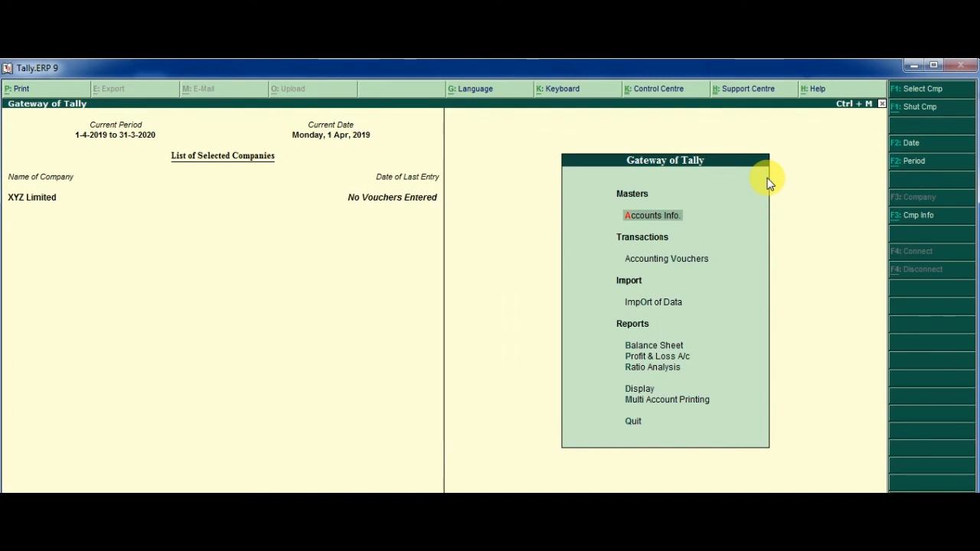
key(Down)
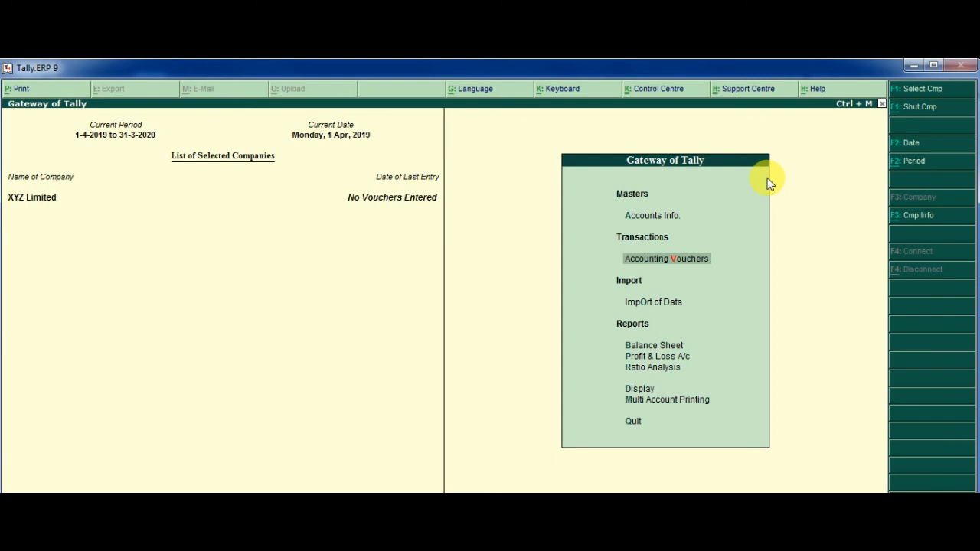
key(Return)
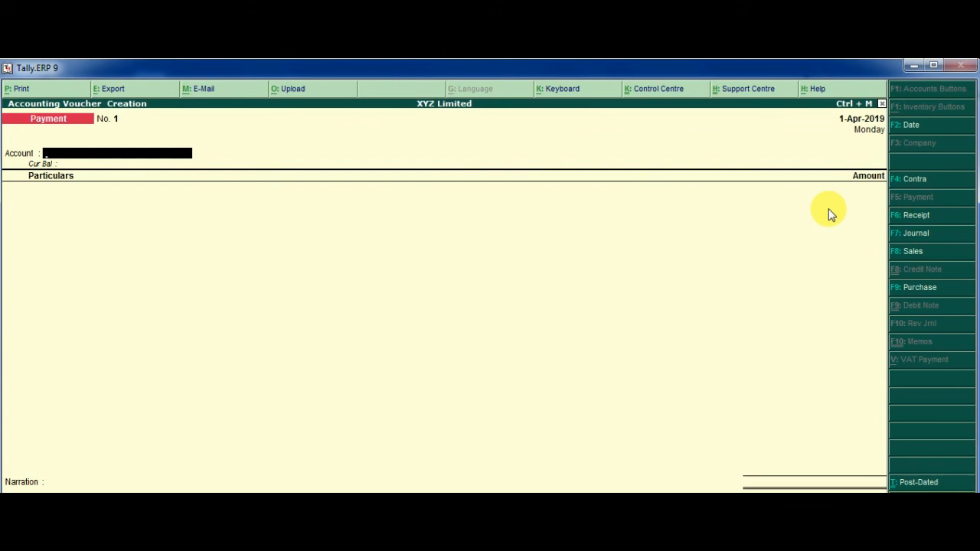
- Change the voucher date to 3-Apr-2019
key(F2)
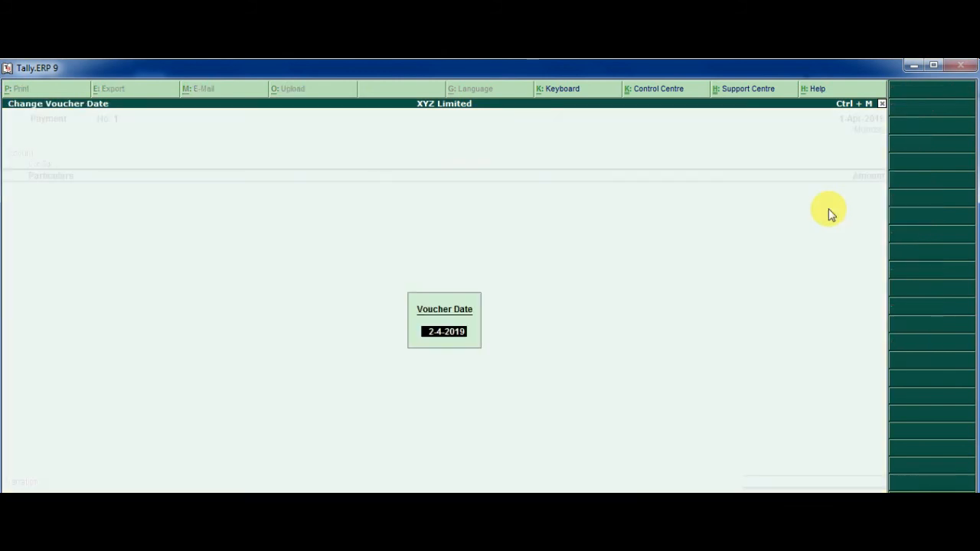
text(3-4-19)
key(Return)
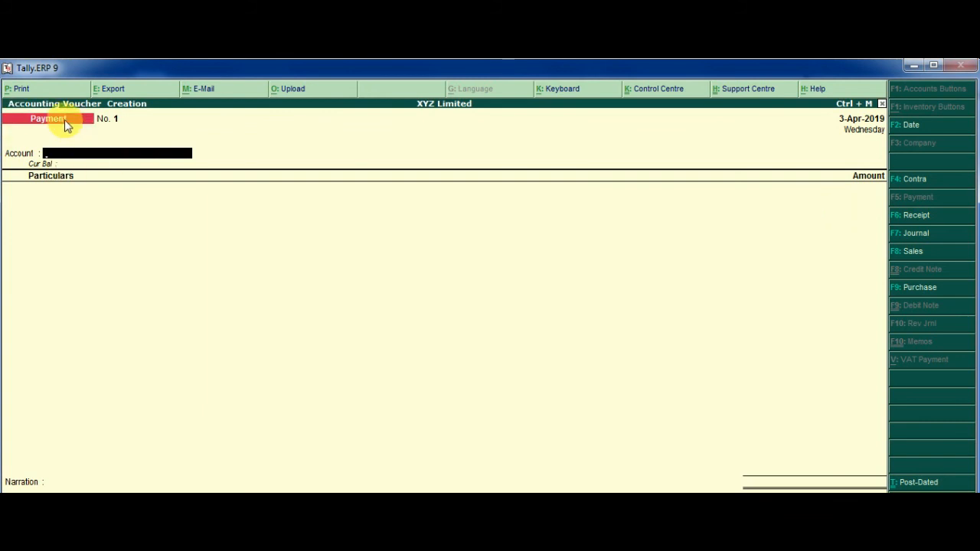
- Enter a Receipt into State Bank Of India from the proprietor's capital ledger for 10,00,000.00
key(F6)
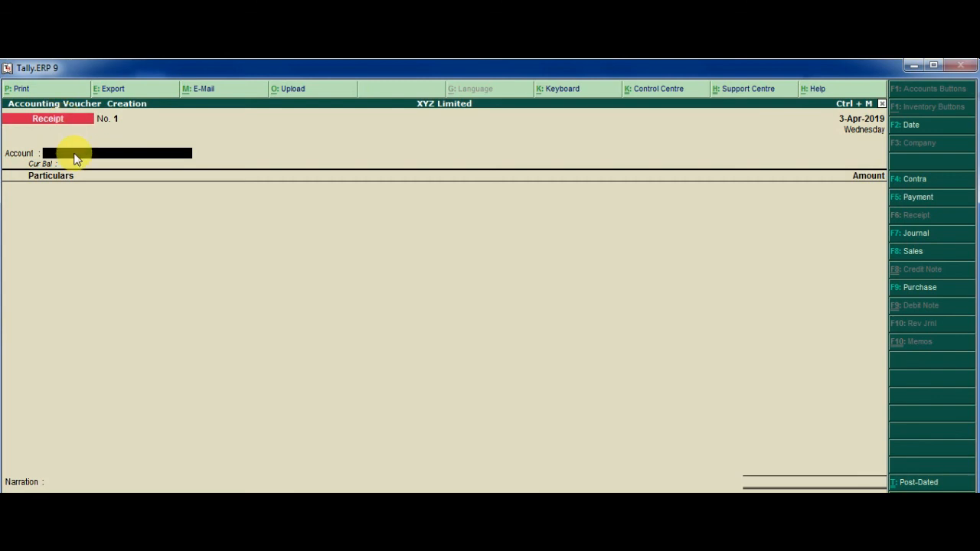
text(S)
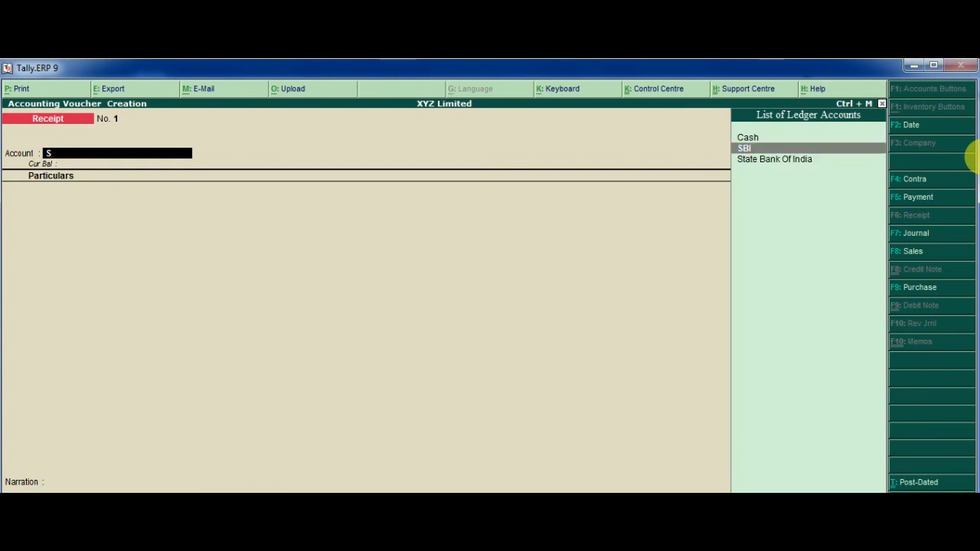
key(Return)
text(X)
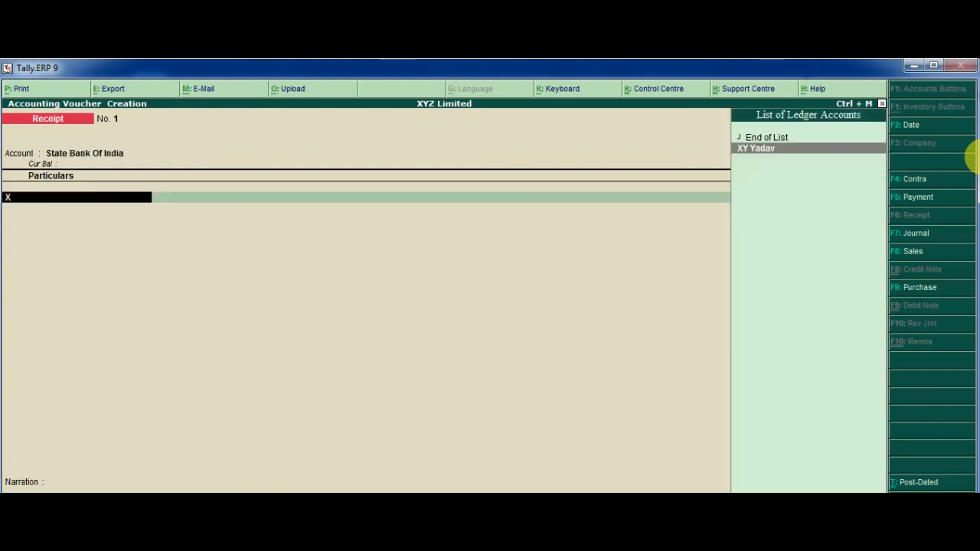
key(Return)
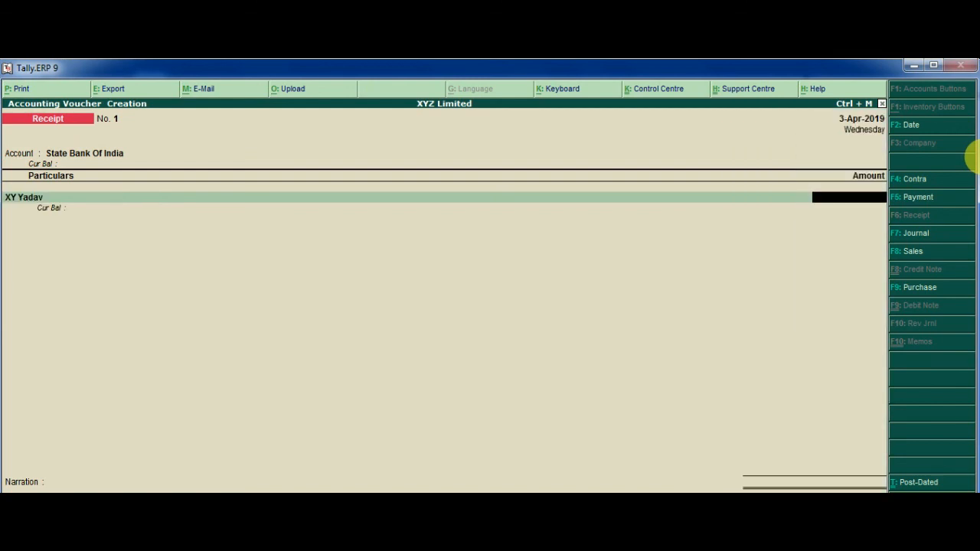
text(1000000)
key(Return)
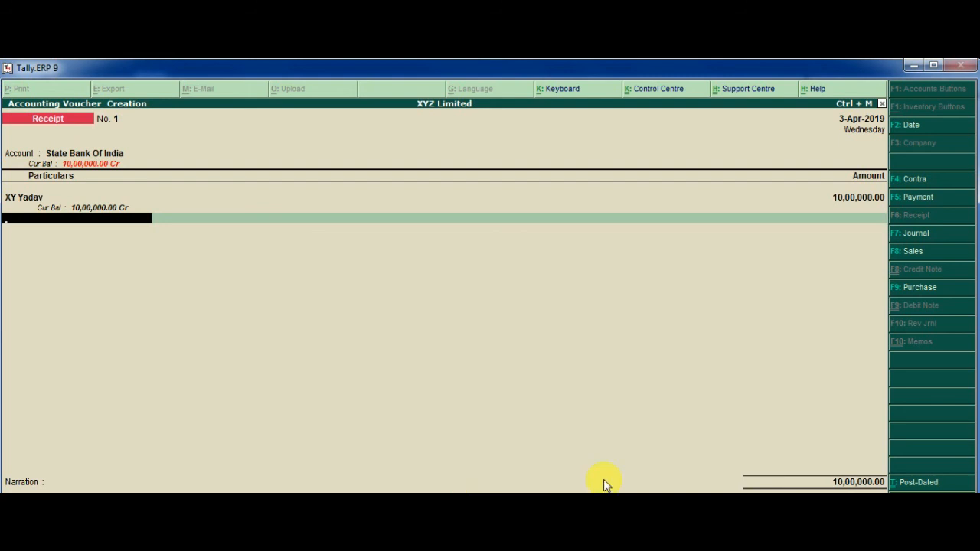
key(Return)
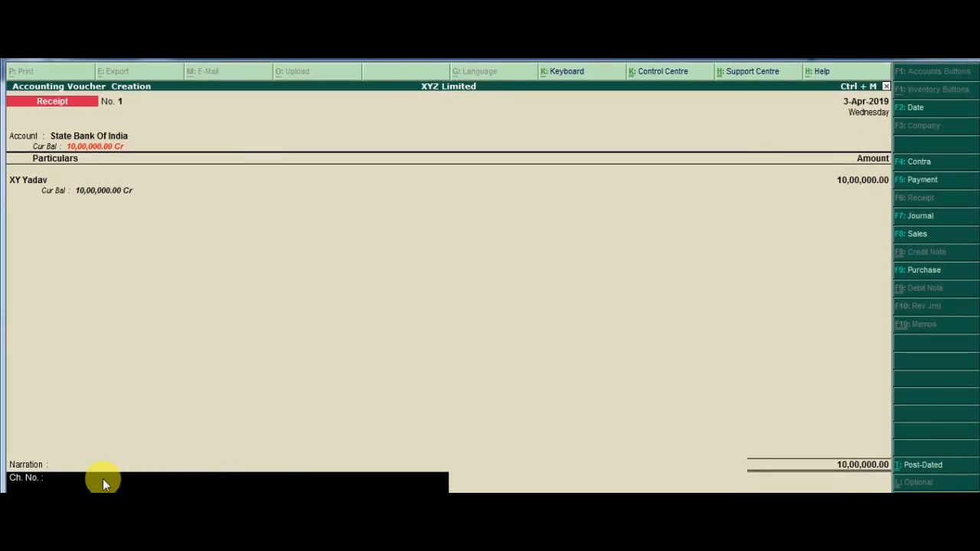
- Add the narration 'Being money invested by the owner' and accept receipt voucher No. 1
text(Being money)
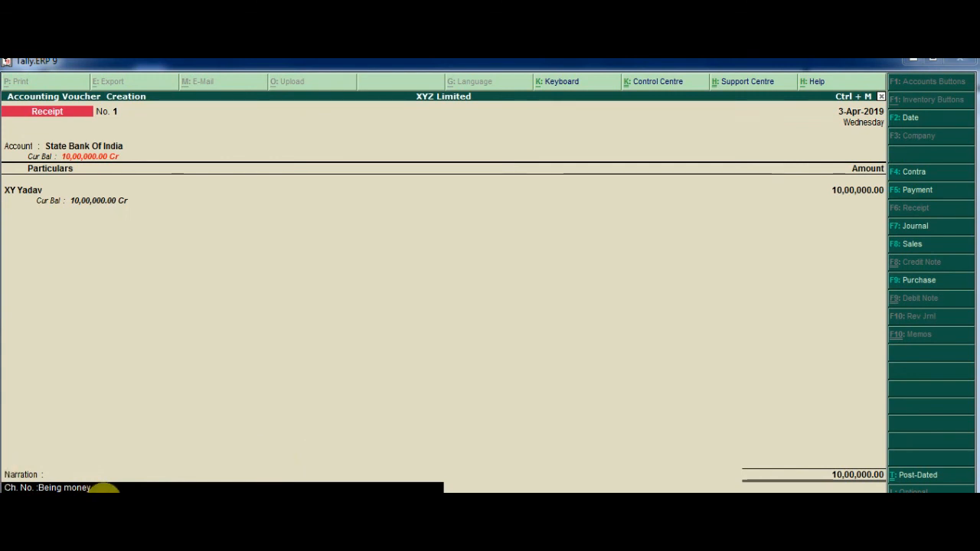
text(invest)
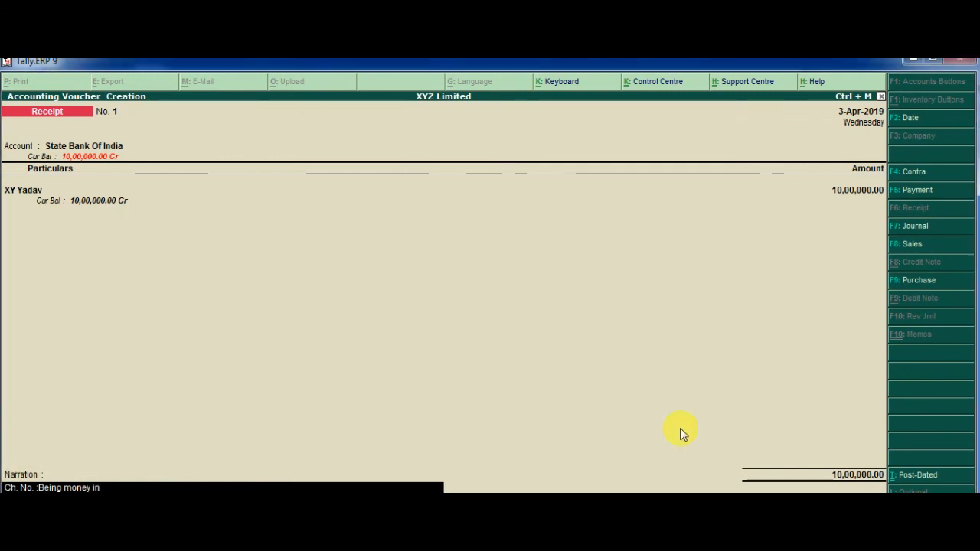
text(by the owner)
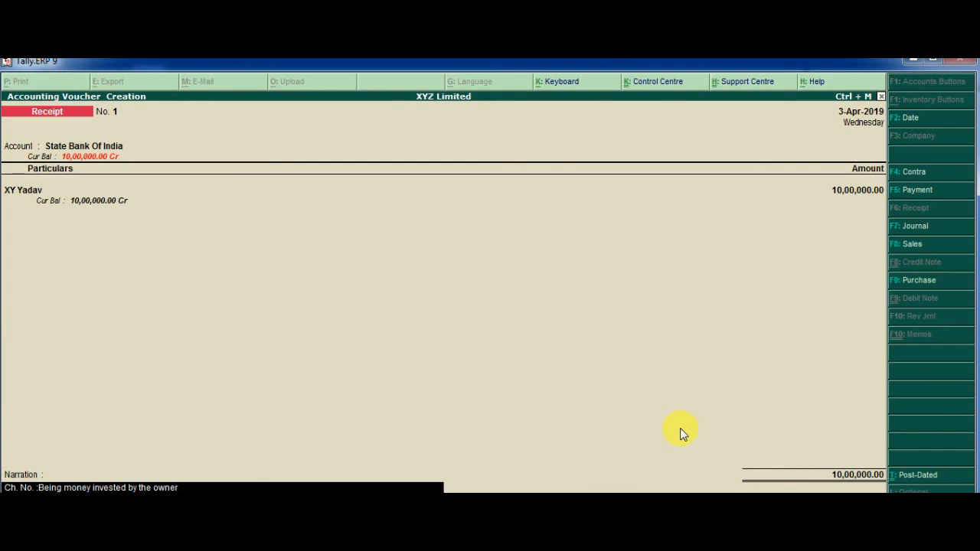
key(Return)
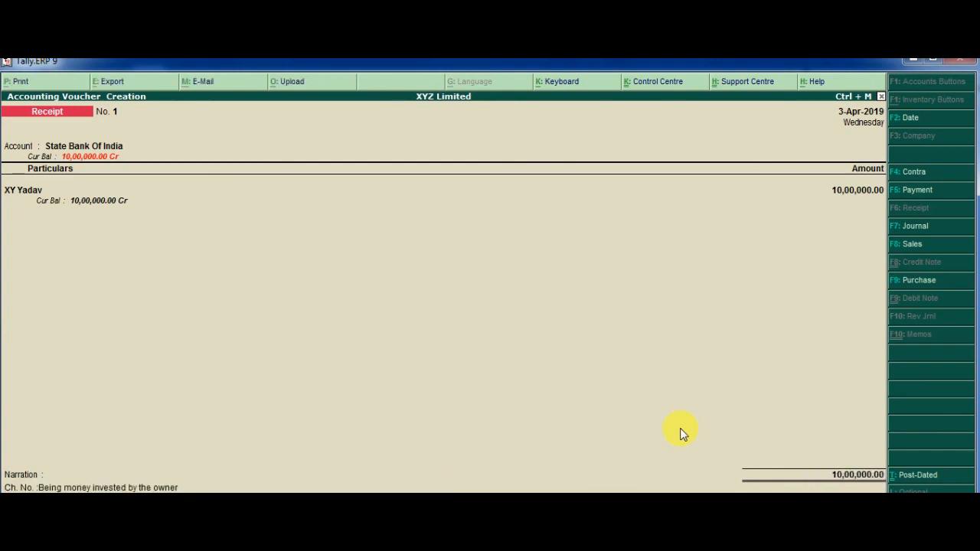
key(Return)
- Exit voucher entry back to the Gateway of Tally
key(Escape)
key(Return)
key(Escape)
key(Escape)
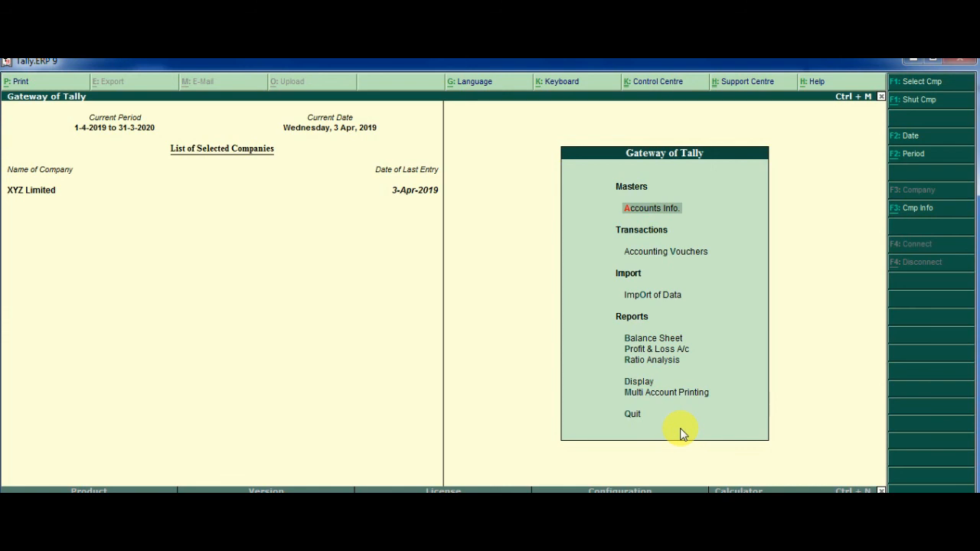
key(Down)
key(Down)
key(Down)
key(Down)
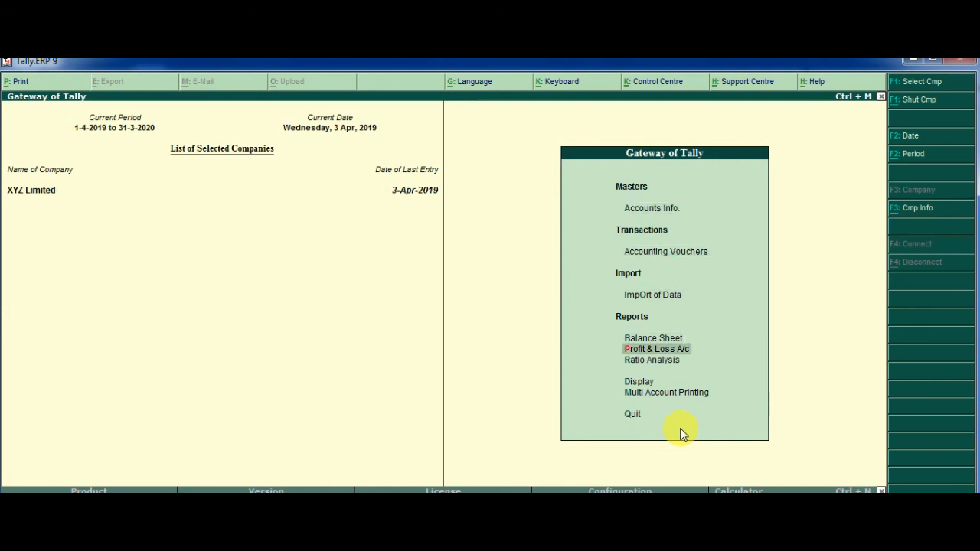
key(Up)
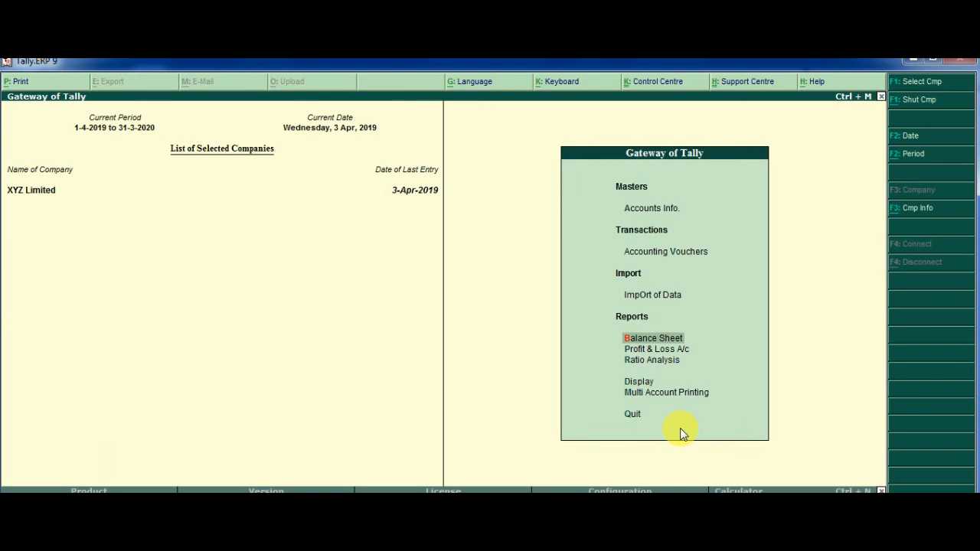
key(Return)
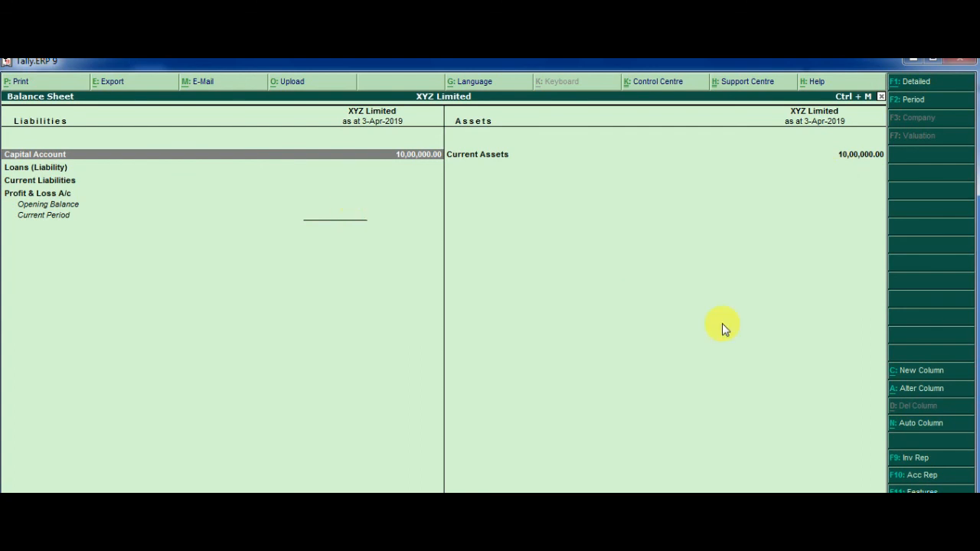
key(Escape)
key(Escape)
key(n)
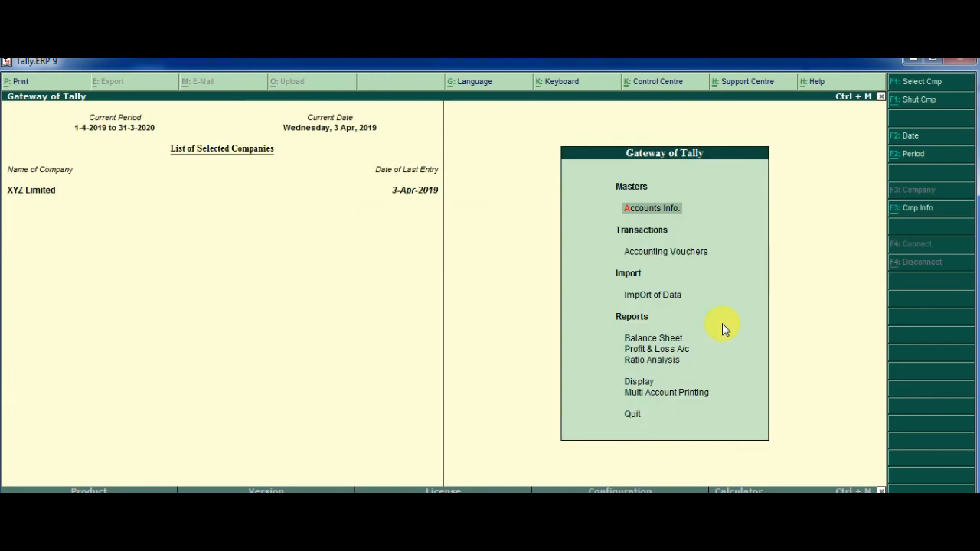